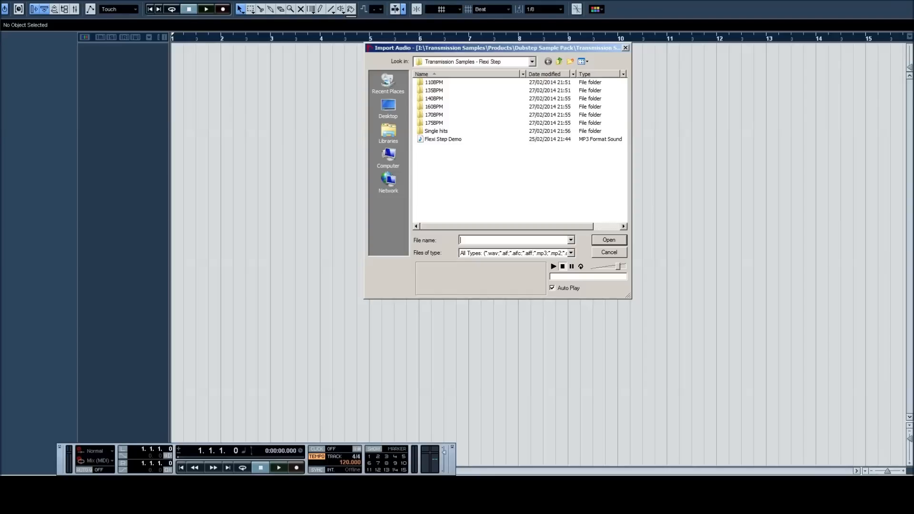
Import the drum loop FLST 140 DWHL Big Snare from the 140BPM samples' Drums > Whole loops folder
{"action": "double_click", "coordinate": [434, 98]}
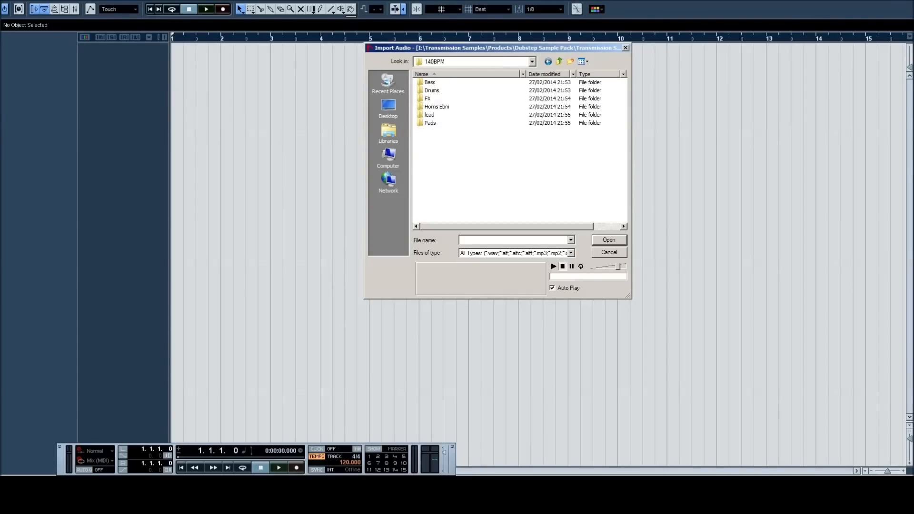
{"action": "double_click", "coordinate": [432, 90]}
{"action": "double_click", "coordinate": [438, 98]}
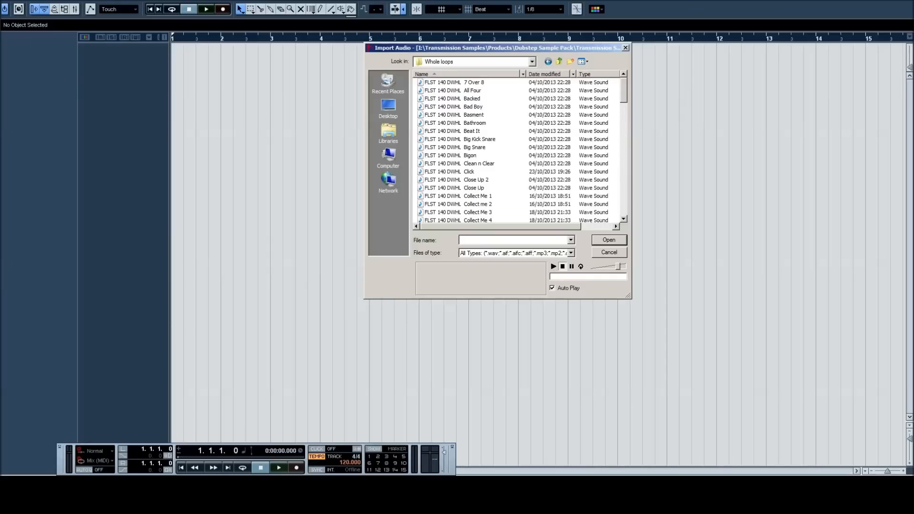
{"action": "left_click", "coordinate": [474, 147]}
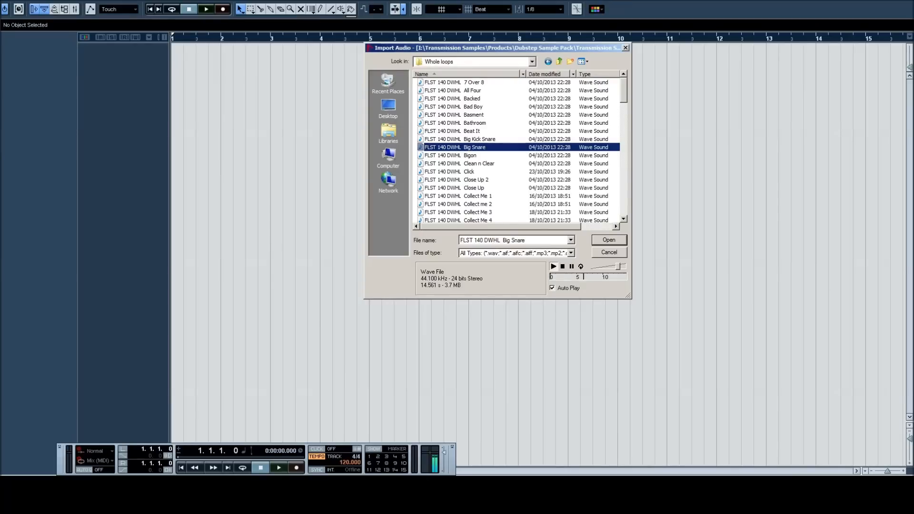
{"action": "key", "text": "Return"}
{"action": "key", "text": "Return"}
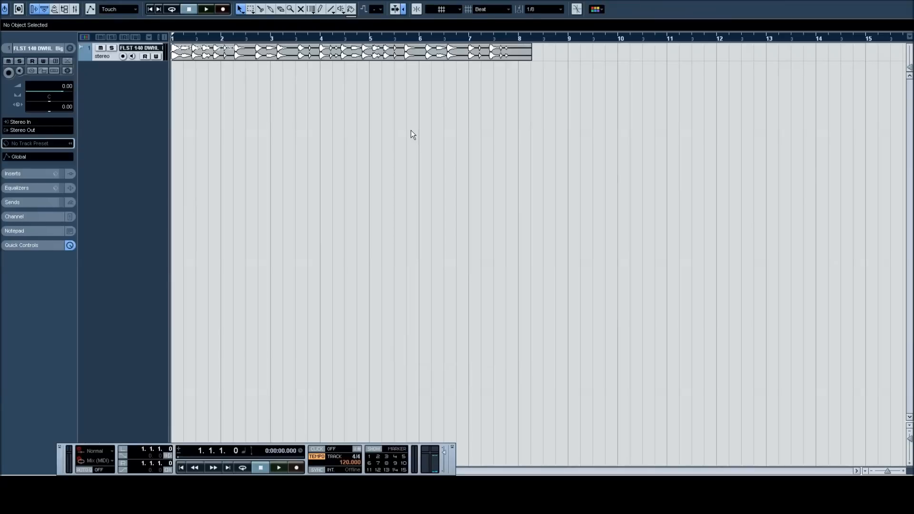
Set the project's fixed tempo to 140 BPM and hide the transport panel
{"action": "left_click_drag", "start_coordinate": [285, 103], "coordinate": [46, 130]}
{"action": "left_click", "coordinate": [316, 456]}
{"action": "type", "text": "140"}
{"action": "key", "text": "Return"}
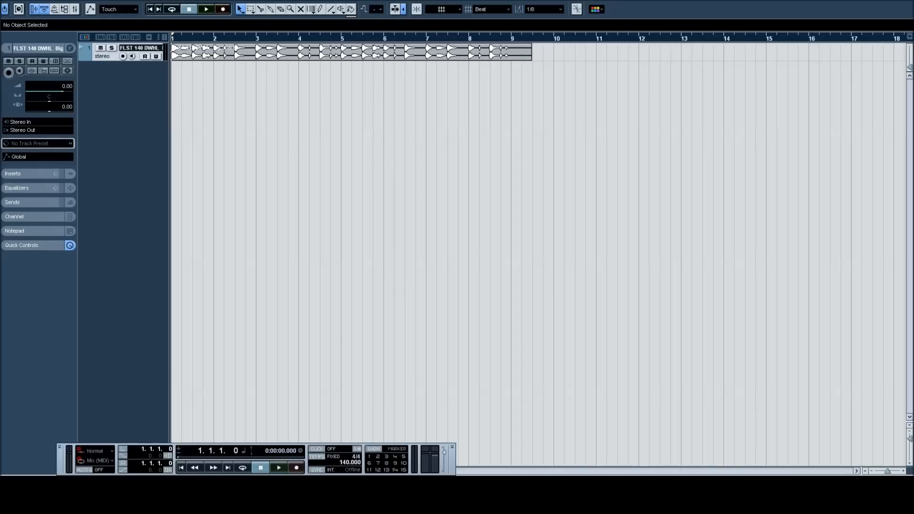
{"action": "key", "text": "F2"}
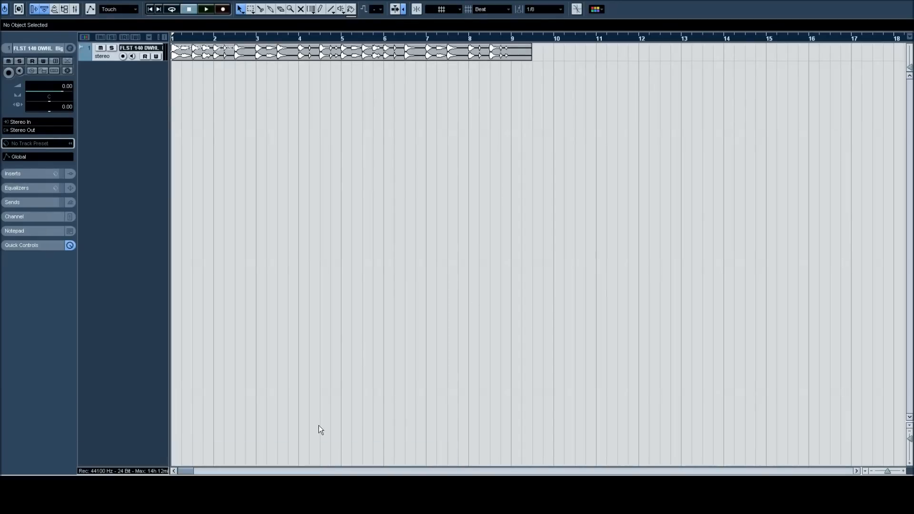
Import the top loop FLST 140 DTL Percussion from the Tops folder and move it to its own track below the drum loop
{"action": "left_click", "coordinate": [12, 1]}
{"action": "mouse_move", "coordinate": [91, 123]}
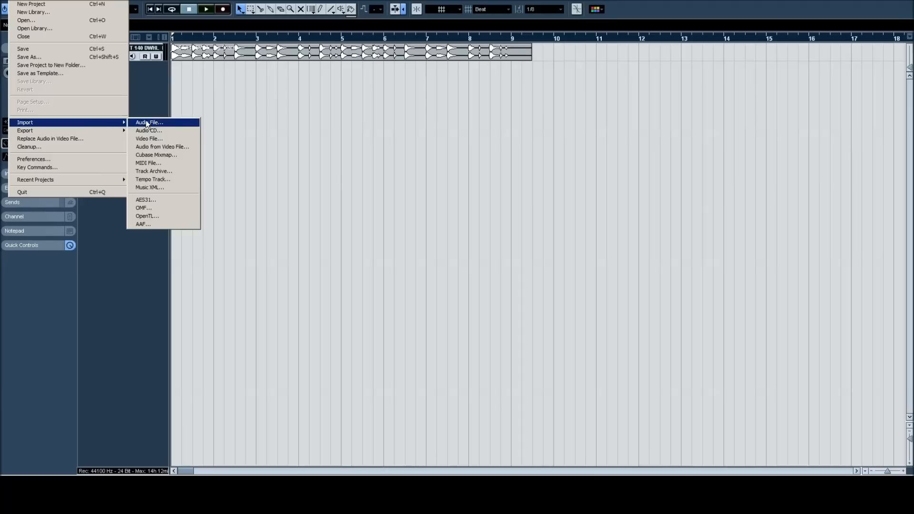
{"action": "left_click", "coordinate": [147, 124]}
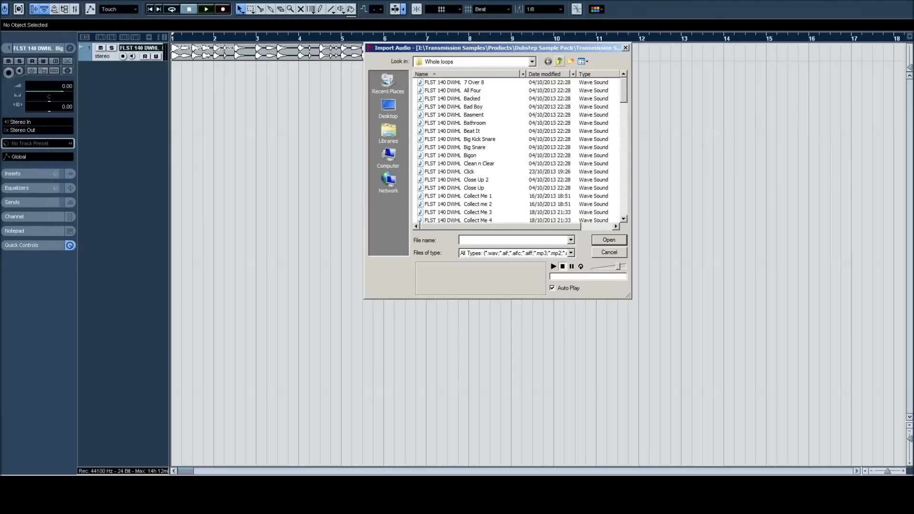
{"action": "left_click", "coordinate": [559, 61]}
{"action": "double_click", "coordinate": [430, 90]}
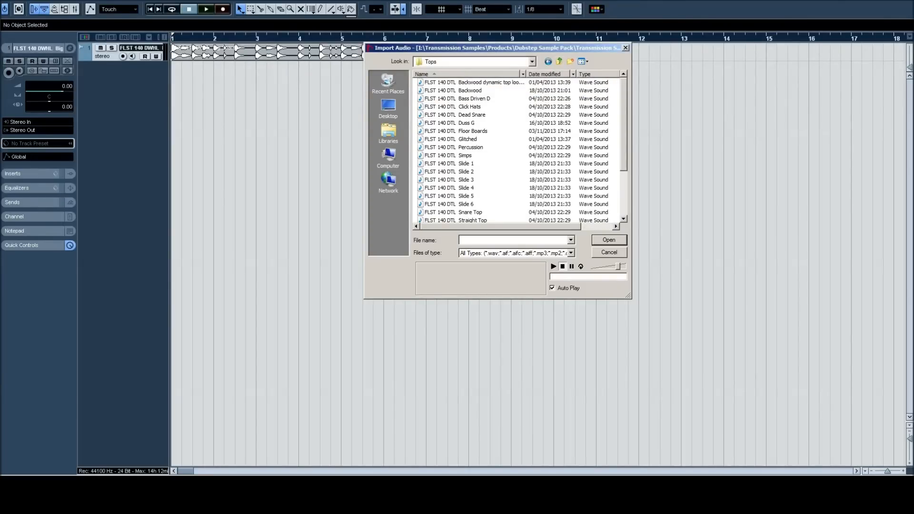
{"action": "left_click", "coordinate": [454, 147]}
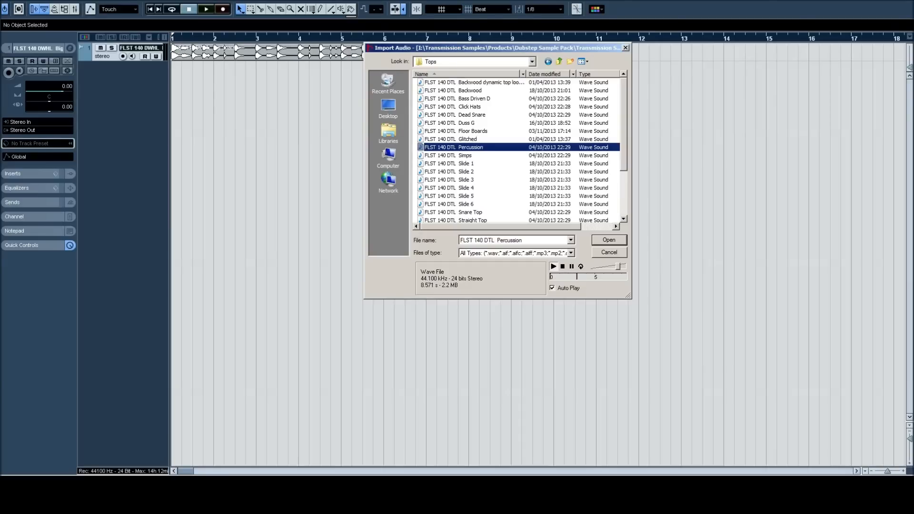
{"action": "key", "text": "Return"}
{"action": "key", "text": "Return"}
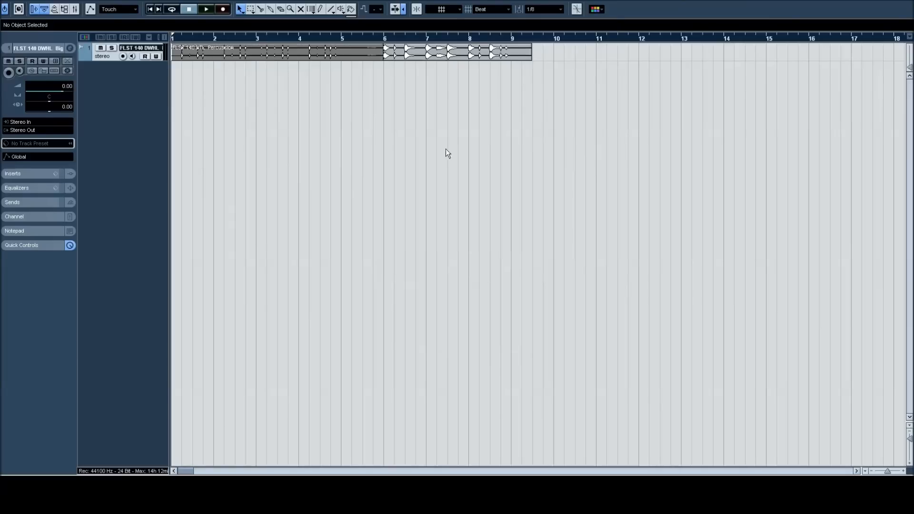
{"action": "left_click_drag", "start_coordinate": [322, 54], "coordinate": [320, 72]}
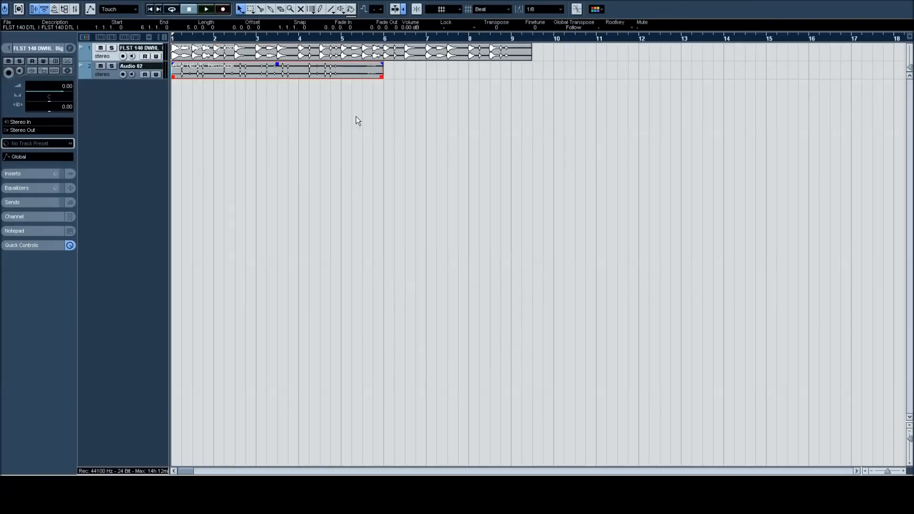
Play back the drum loop and percussion loop together from the start
{"action": "left_click", "coordinate": [352, 109]}
{"action": "key", "text": "space"}
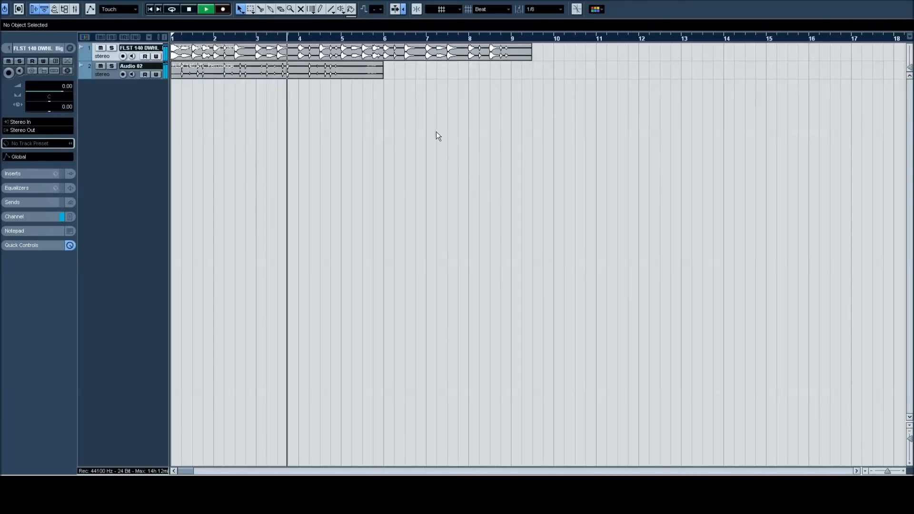
{"action": "key", "text": "space"}
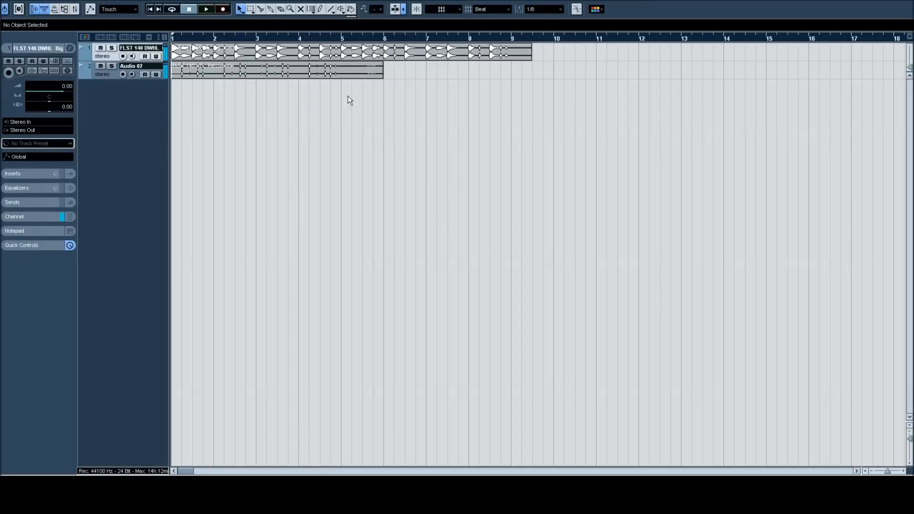
With snapping on, trim one beat off the percussion clip's start and shorten it to a three-beat section beginning at bar 1
{"action": "left_click", "coordinate": [417, 9]}
{"action": "left_click", "coordinate": [220, 78]}
{"action": "left_click_drag", "start_coordinate": [173, 76], "coordinate": [227, 77]}
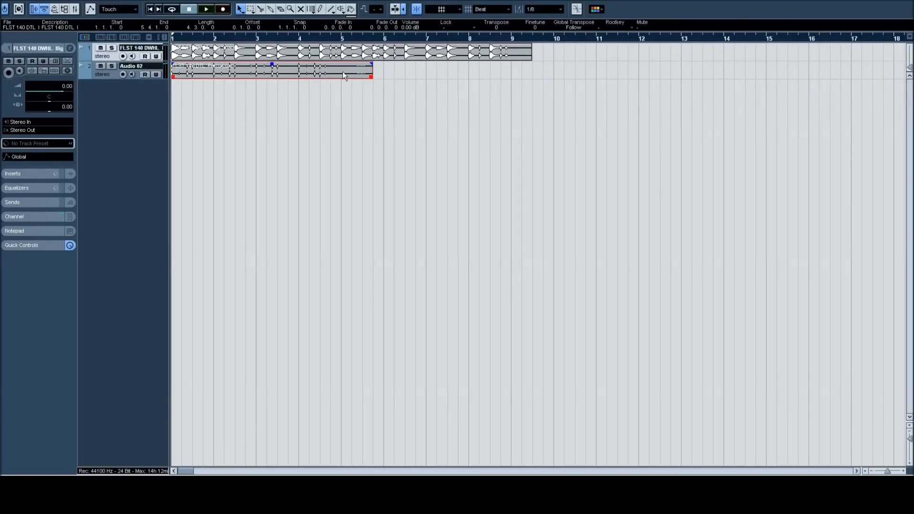
{"action": "left_click_drag", "start_coordinate": [372, 78], "coordinate": [216, 71]}
Duplicate the three-beat percussion clip back to back until it fills the second track up to bar 10
{"action": "left_click_drag", "start_coordinate": [298, 111], "coordinate": [193, 72]}
{"action": "left_click_drag", "start_coordinate": [194, 73], "coordinate": [256, 76]}
{"action": "left_click_drag", "start_coordinate": [341, 96], "coordinate": [193, 73]}
{"action": "left_click_drag", "start_coordinate": [193, 73], "coordinate": [441, 76]}
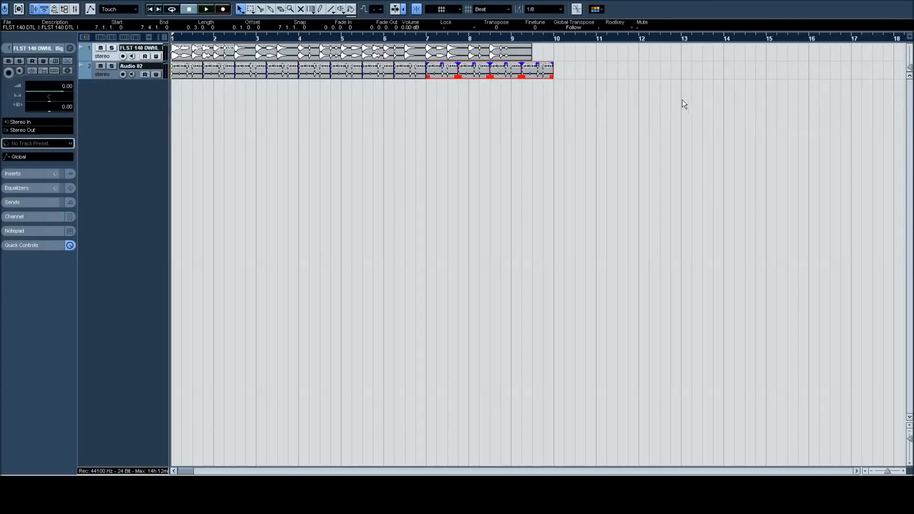
Place a copy of the Big Snare drum loop after the original and trim the original to end at bar 9
{"action": "left_click_drag", "start_coordinate": [195, 55], "coordinate": [553, 56]}
{"action": "left_click", "coordinate": [610, 76]}
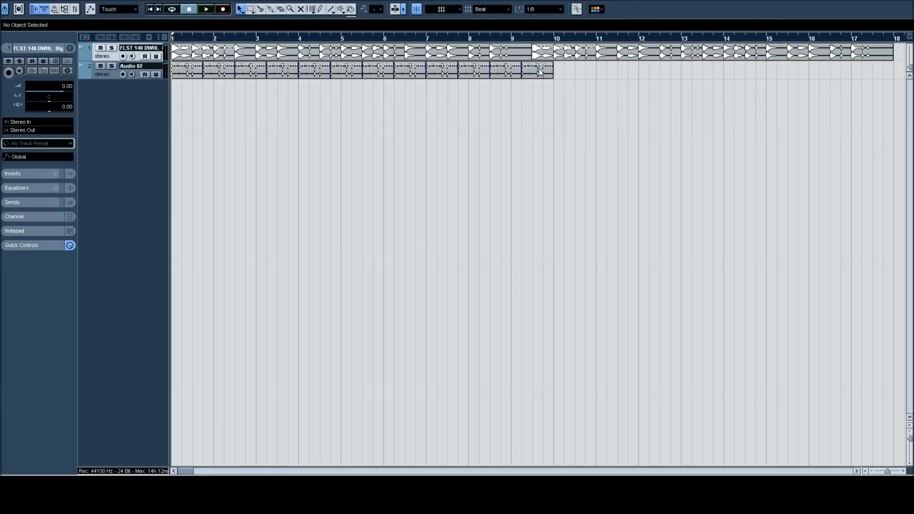
{"action": "left_click", "coordinate": [527, 56]}
{"action": "left_click_drag", "start_coordinate": [530, 59], "coordinate": [536, 60]}
{"action": "left_click", "coordinate": [610, 138]}
{"action": "left_click", "coordinate": [528, 60]}
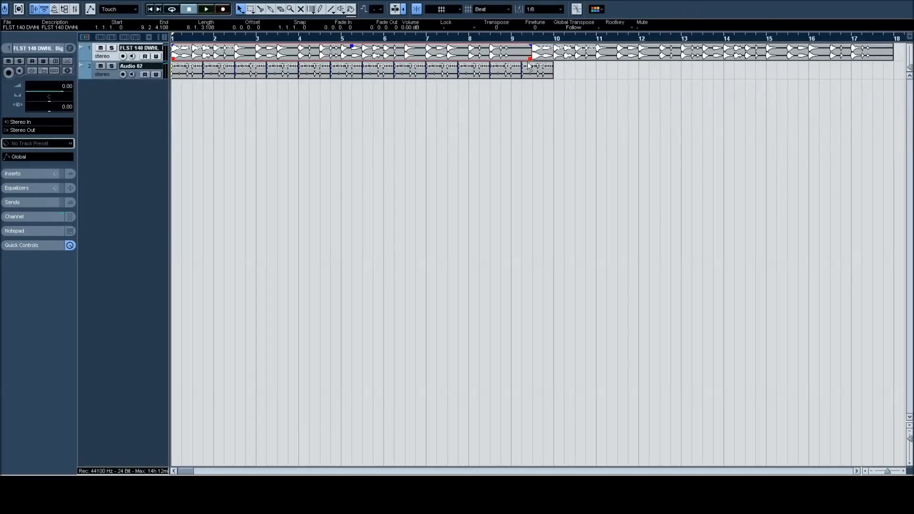
{"action": "left_click_drag", "start_coordinate": [529, 60], "coordinate": [511, 59]}
Start the second drum loop at bar 9 and copy the percussion clips onward from bar 10 past bar 17
{"action": "left_click_drag", "start_coordinate": [590, 57], "coordinate": [189, 73]}
{"action": "mouse_move", "coordinate": [191, 72]}
{"action": "left_mouse_down"}
{"action": "mouse_move", "coordinate": [669, 75]}
{"action": "mouse_move", "coordinate": [571, 67]}
{"action": "left_mouse_up"}
Set the right locator at bar 13 and play back the drum and percussion arrangement
{"action": "left_click", "coordinate": [680, 38], "text": "alt"}
{"action": "left_click", "coordinate": [745, 225]}
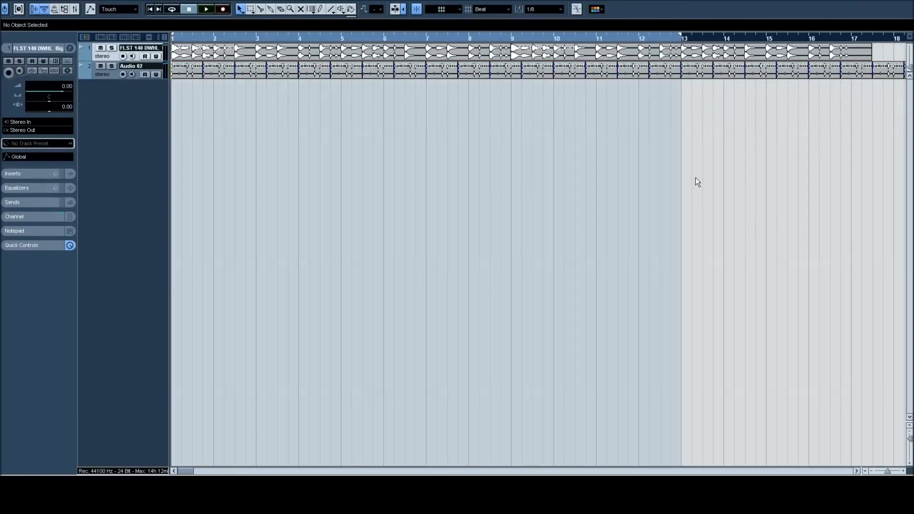
{"action": "key", "text": "space"}
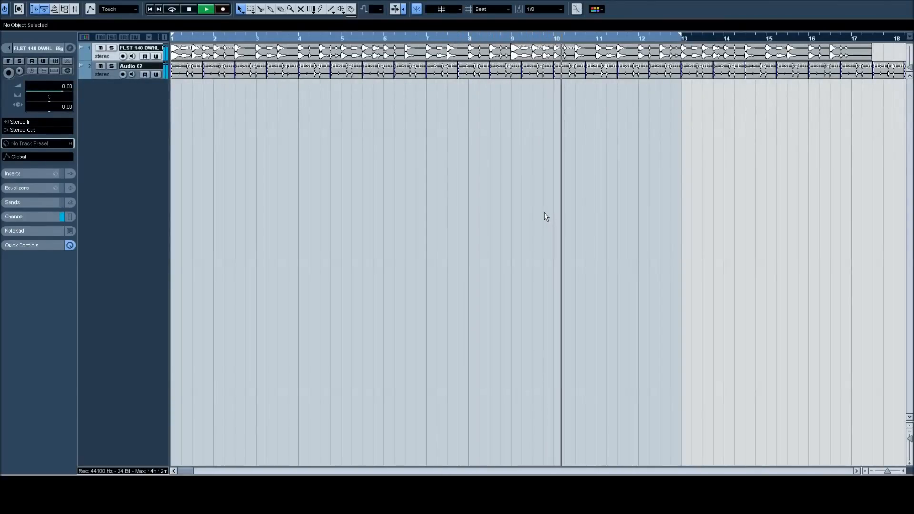
{"action": "key", "text": "space"}
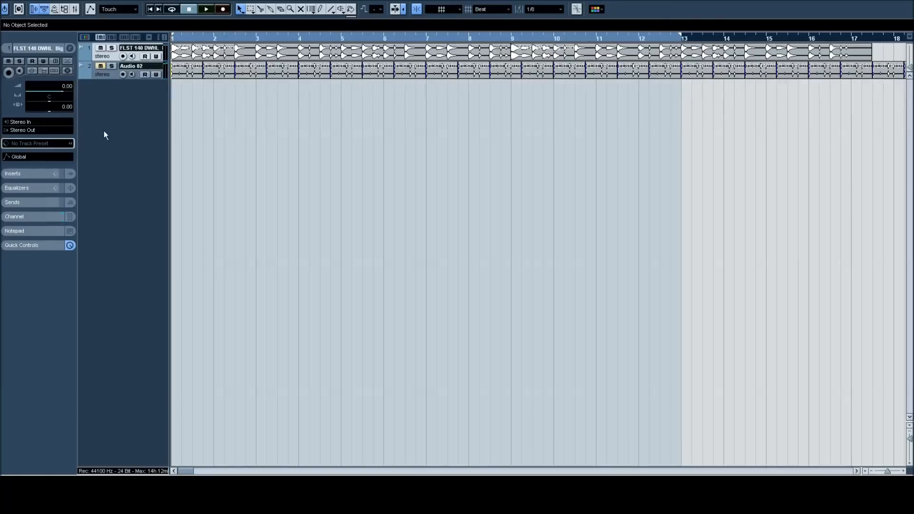
Import the horn loop FLST 140 HO Ebm_140_3 from the Horns Ebm folder and move it to its own track below the percussion
{"action": "left_click", "coordinate": [14, 2]}
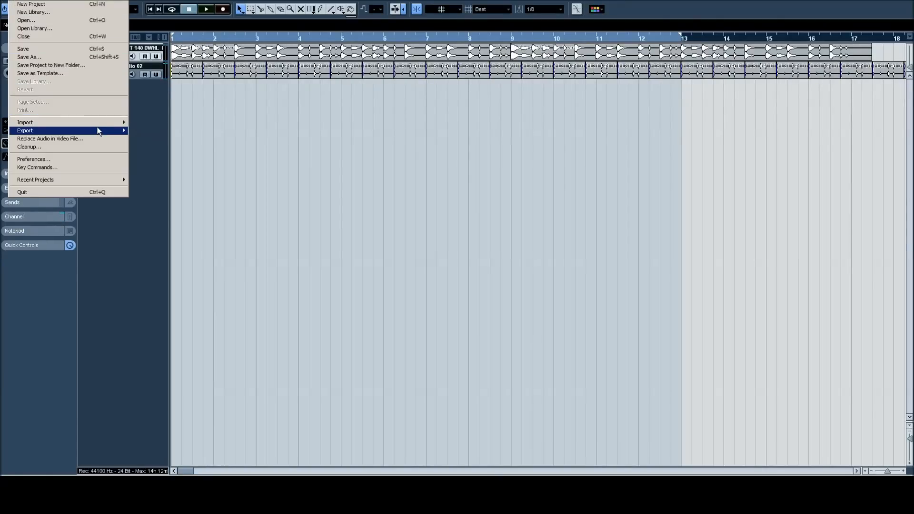
{"action": "mouse_move", "coordinate": [100, 124]}
{"action": "left_click", "coordinate": [164, 123]}
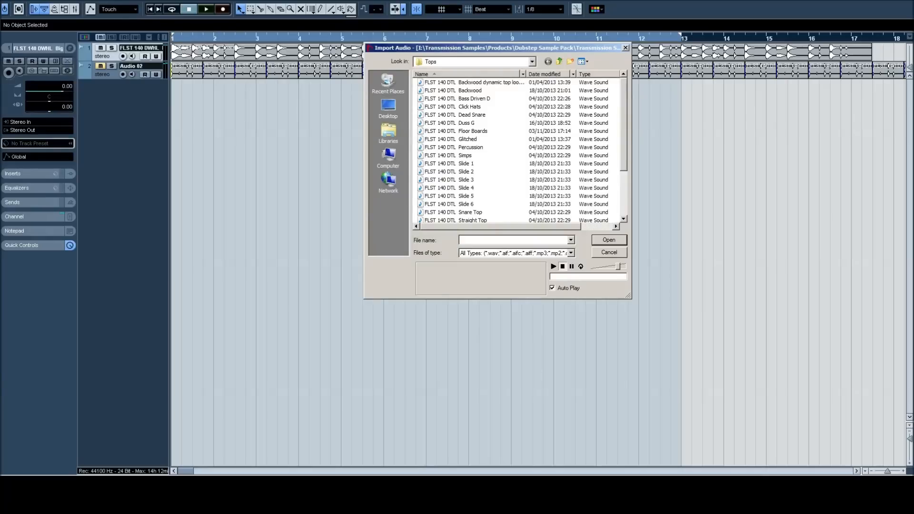
{"action": "left_click", "coordinate": [559, 61]}
{"action": "left_click", "coordinate": [560, 61]}
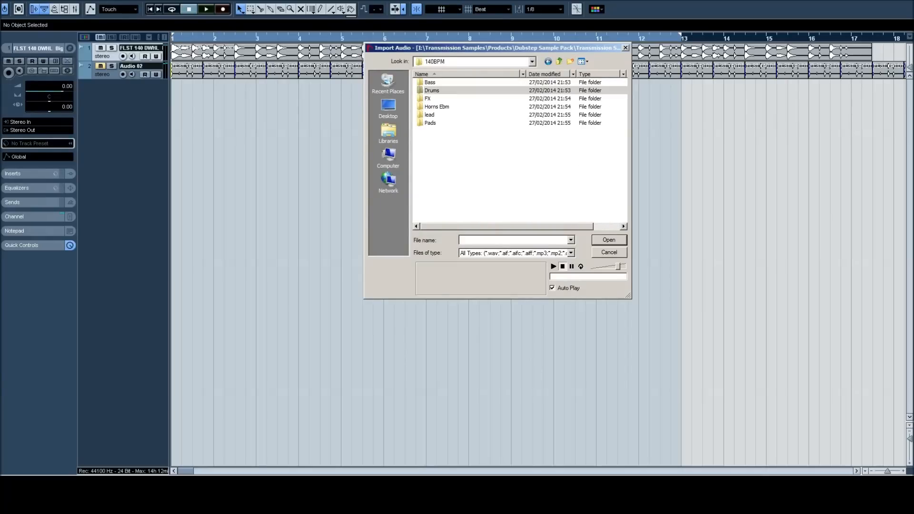
{"action": "double_click", "coordinate": [437, 106]}
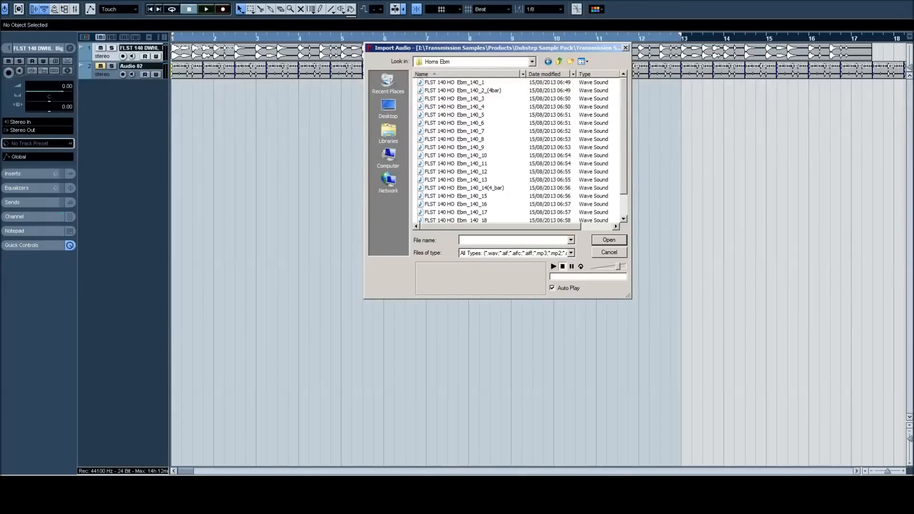
{"action": "left_click", "coordinate": [454, 98]}
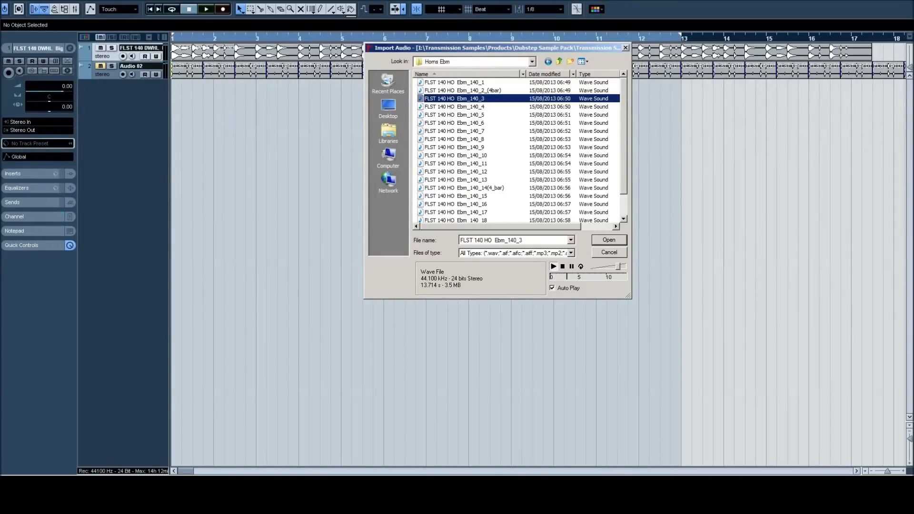
{"action": "key", "text": "Return"}
{"action": "key", "text": "Return"}
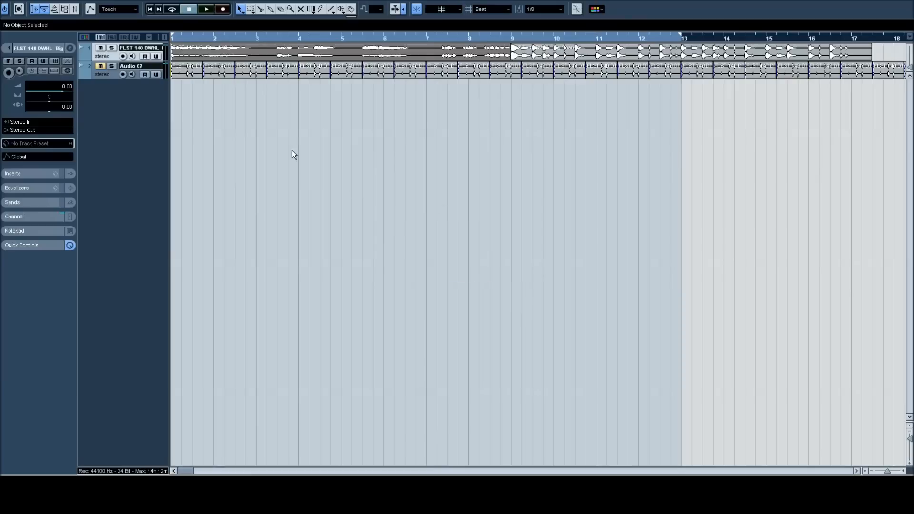
{"action": "left_click_drag", "start_coordinate": [224, 57], "coordinate": [224, 88]}
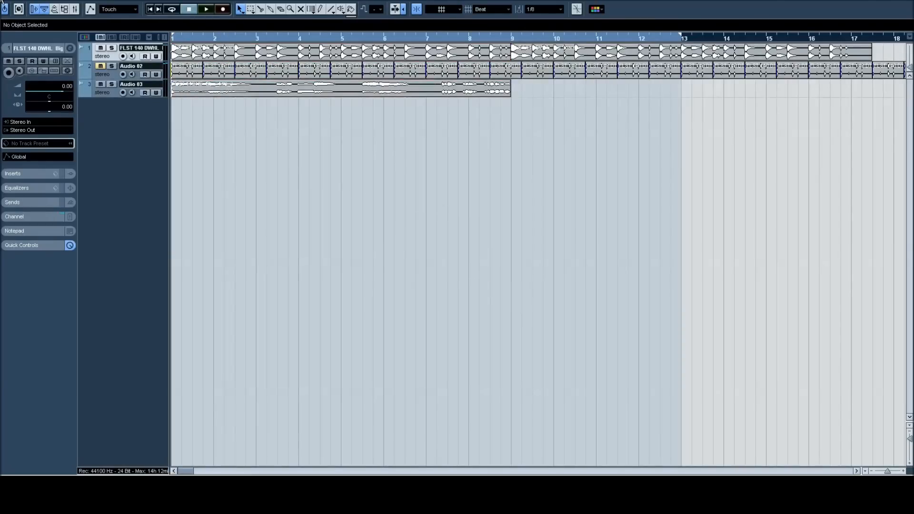
Import the horn loop FLST 140 HO Ebm_140_7 and move it to its own track below the first horn loop
{"action": "key", "text": "alt+f"}
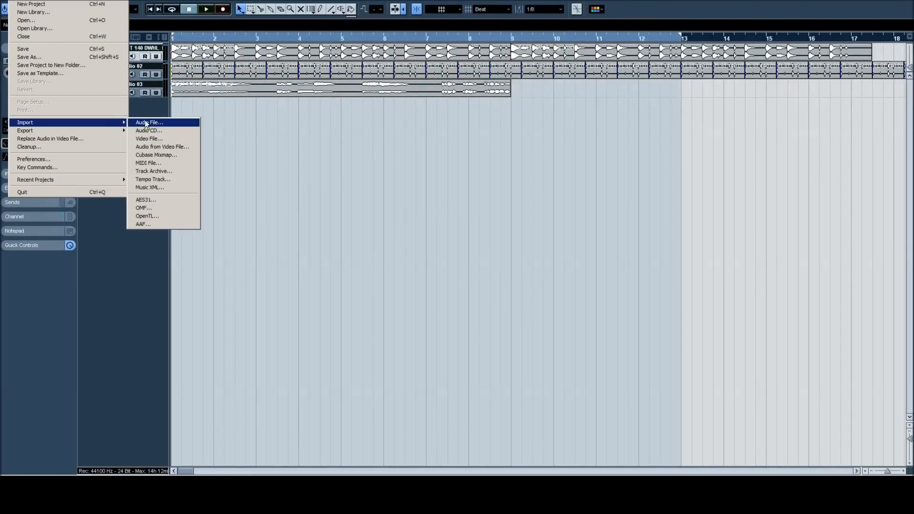
{"action": "left_click", "coordinate": [142, 122]}
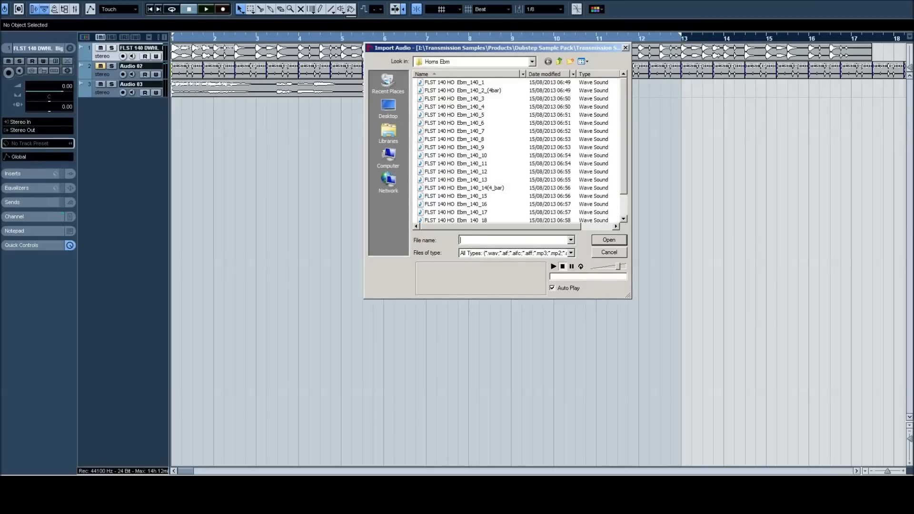
{"action": "left_click", "coordinate": [454, 131]}
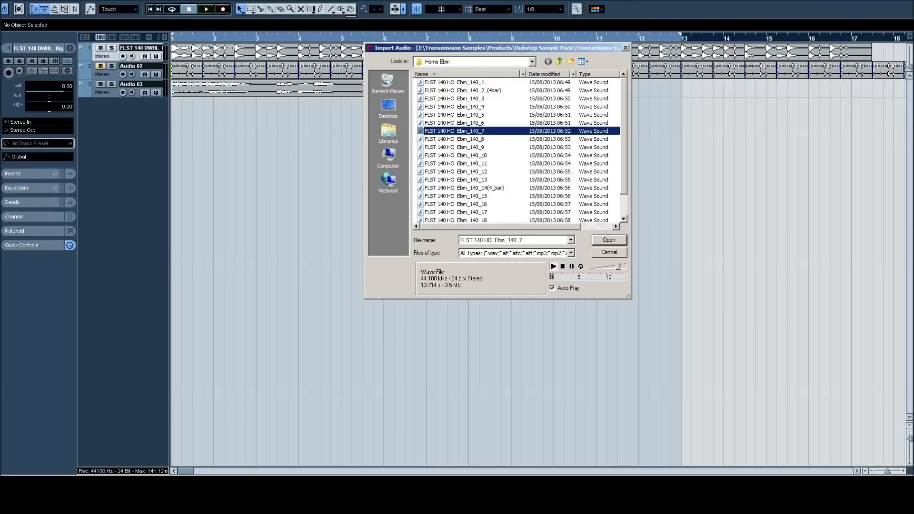
{"action": "key", "text": "Return"}
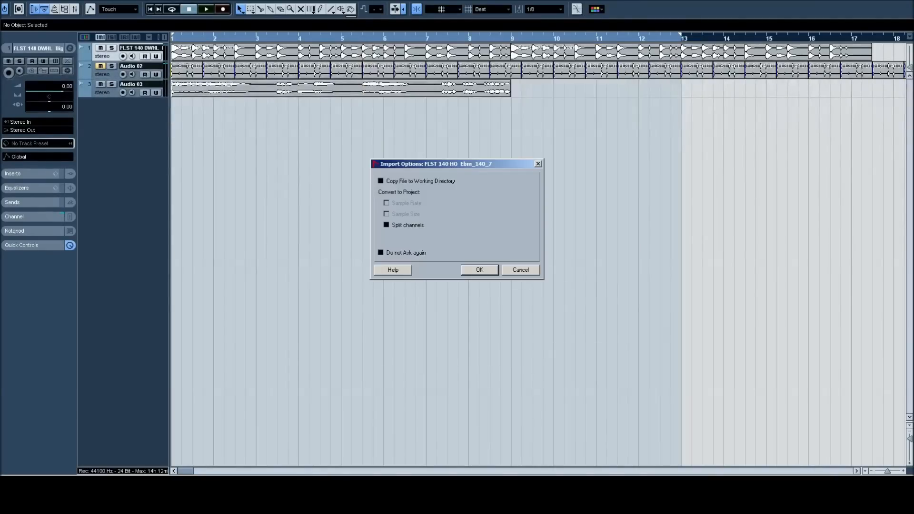
{"action": "left_click", "coordinate": [479, 270]}
{"action": "left_click_drag", "start_coordinate": [428, 55], "coordinate": [428, 112]}
{"action": "left_click", "coordinate": [475, 159]}
Trim the Ebm_140_7 horn clip to three beats and duplicate it back to back up to bar 13
{"action": "left_click_drag", "start_coordinate": [509, 115], "coordinate": [203, 114]}
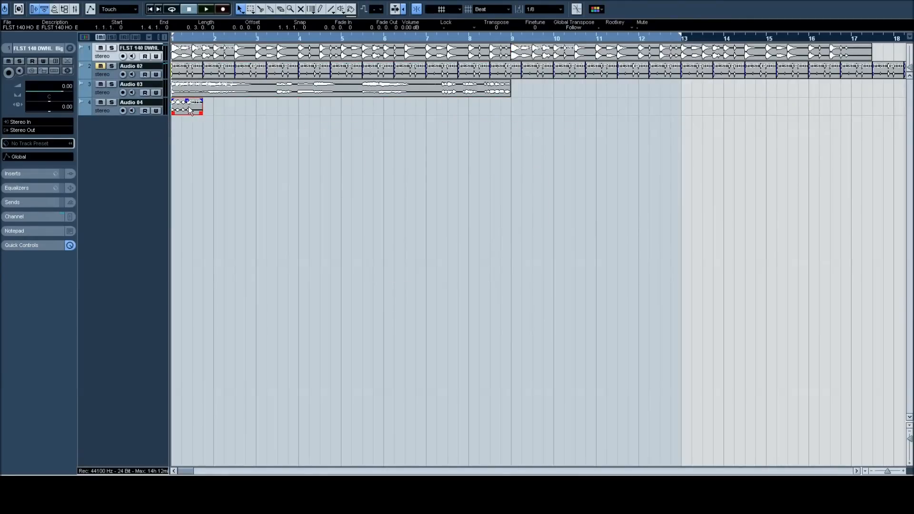
{"action": "key", "text": "ctrl+d"}
{"action": "left_click_drag", "start_coordinate": [349, 171], "coordinate": [185, 108]}
{"action": "key", "text": "ctrl+d"}
{"action": "left_click_drag", "start_coordinate": [351, 138], "coordinate": [570, 111]}
Copy the Ebm_140_3 horn loop to bar 9 and play back the full arrangement
{"action": "left_click_drag", "start_coordinate": [178, 90], "coordinate": [520, 89]}
{"action": "left_click", "coordinate": [762, 279]}
{"action": "key", "text": "space"}
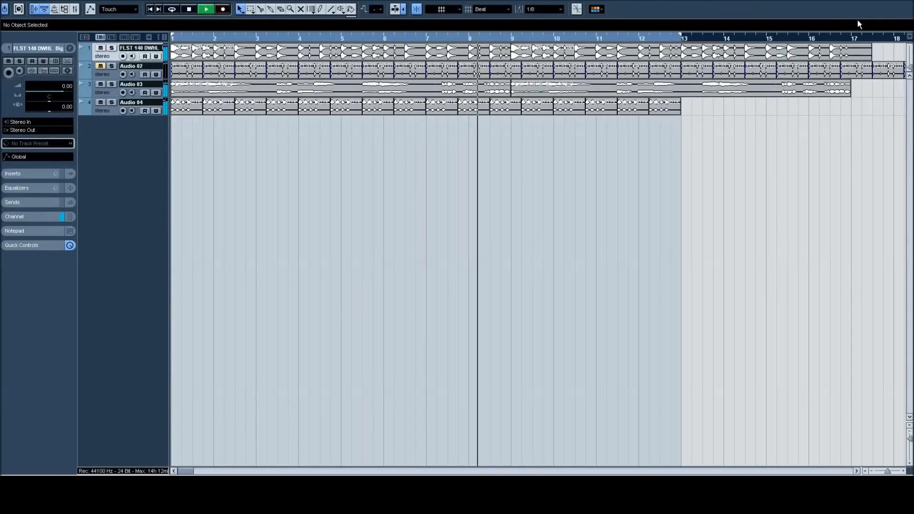
{"action": "key", "text": "space"}
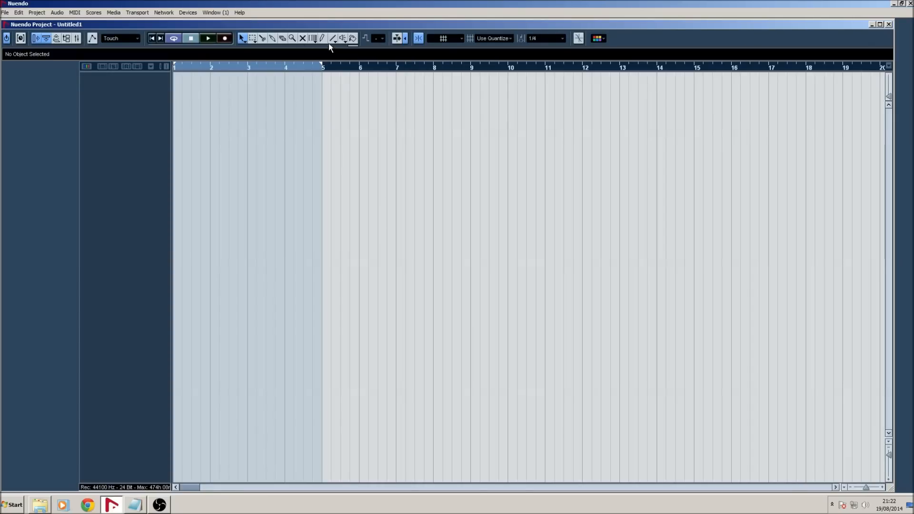
Load Massive as the first VST instrument and create a MIDI track assigned to it
{"action": "key", "text": "F11"}
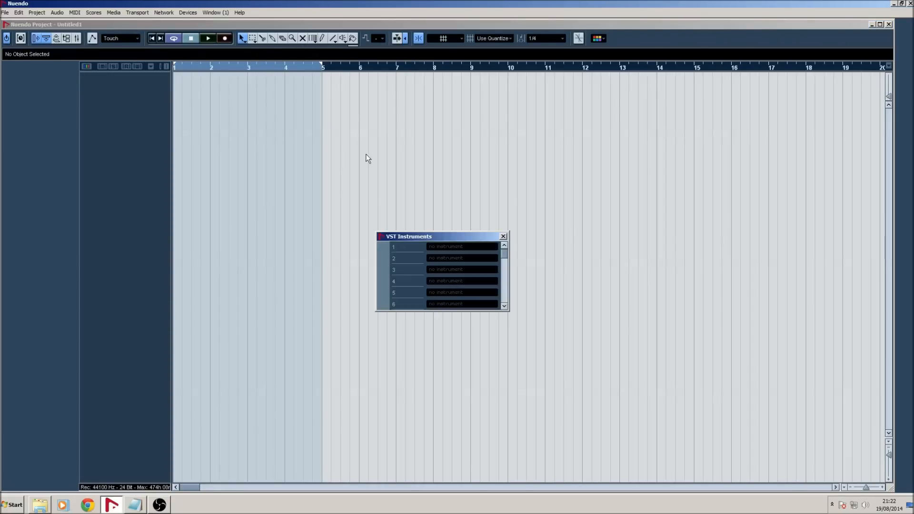
{"action": "left_click", "coordinate": [453, 244]}
{"action": "left_click", "coordinate": [421, 197]}
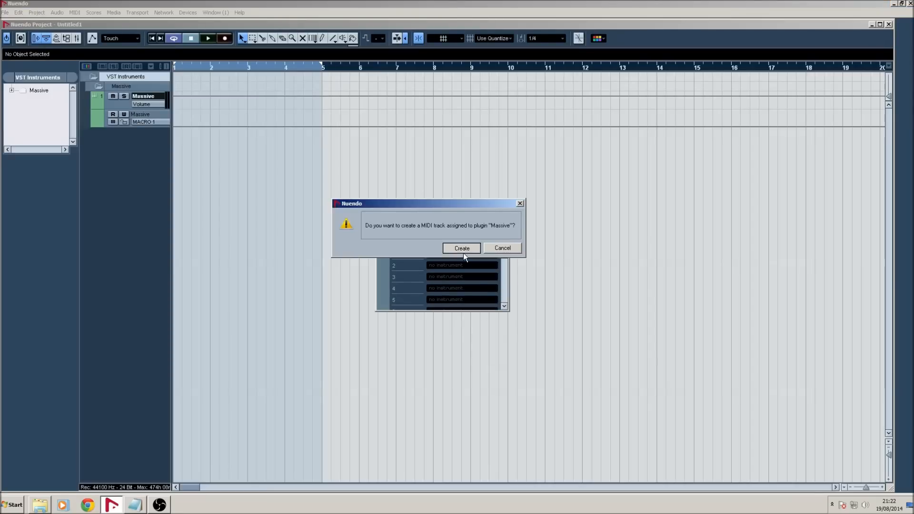
{"action": "left_click", "coordinate": [462, 250]}
{"action": "left_click", "coordinate": [663, 94]}
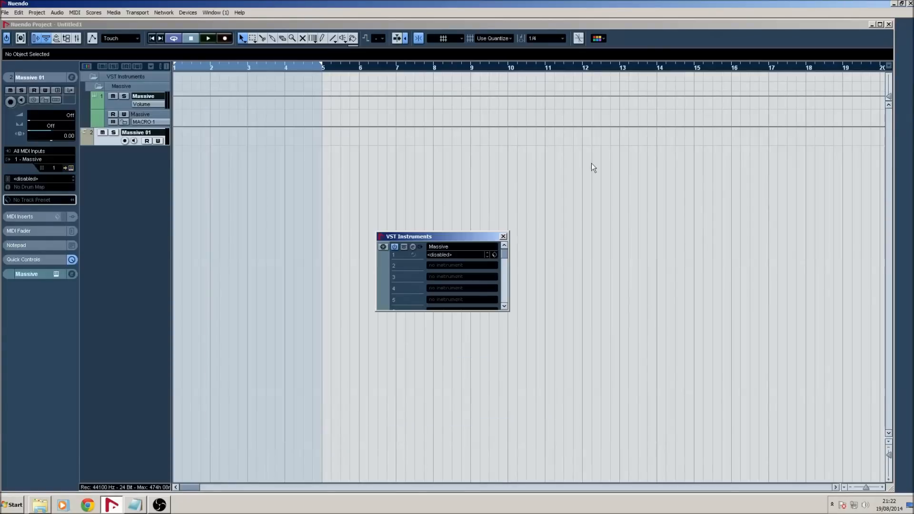
{"action": "left_click", "coordinate": [503, 236]}
Draw a MIDI part across bars 1 to 4 on the Massive 01 track and open it in a maximized Key Editor
{"action": "left_click", "coordinate": [322, 38]}
{"action": "left_click_drag", "start_coordinate": [178, 143], "coordinate": [324, 138]}
{"action": "left_click", "coordinate": [242, 38]}
{"action": "double_click", "coordinate": [238, 133]}
{"action": "left_click", "coordinate": [57, 43]}
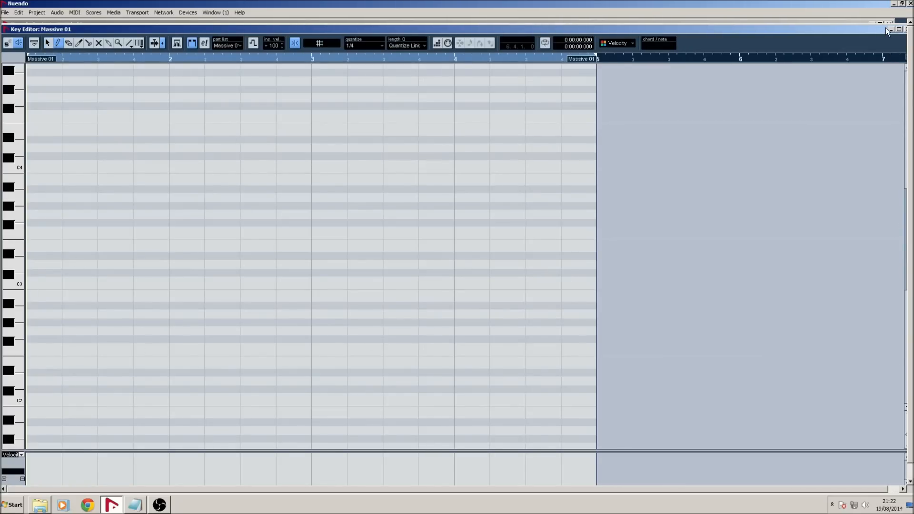
{"action": "left_click", "coordinate": [898, 29]}
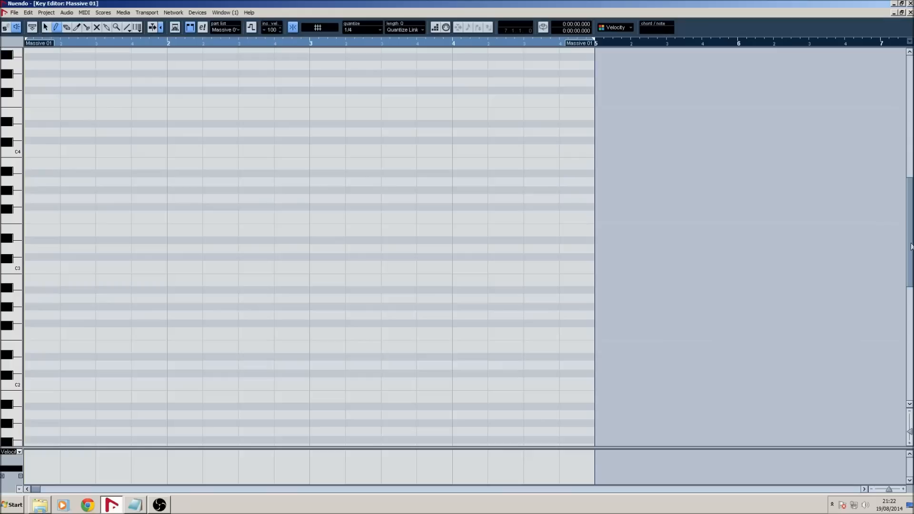
Set quantize to 1/16 and draw six G1 notes in bar 1, starting on its first beat and spaced three sixteenths apart
{"action": "scroll", "coordinate": [246, 376], "scroll_direction": "down", "scroll_amount": 4}
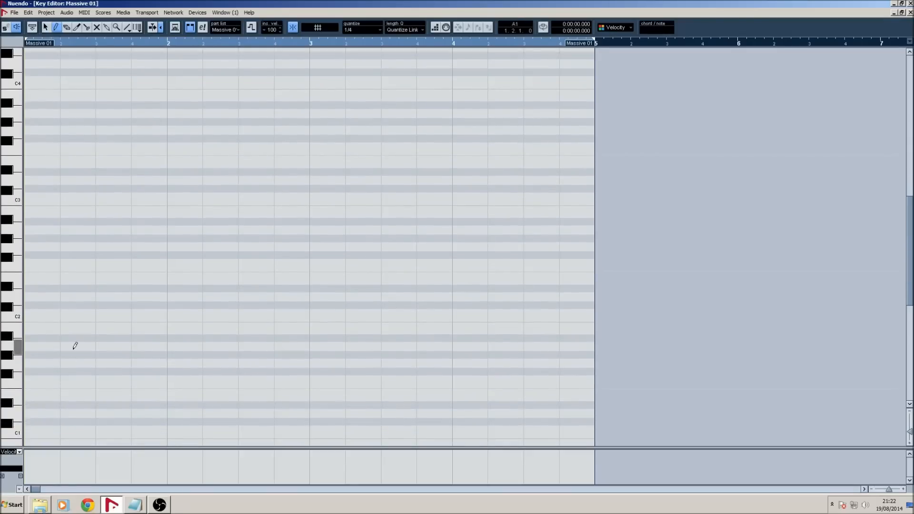
{"action": "left_click", "coordinate": [379, 31]}
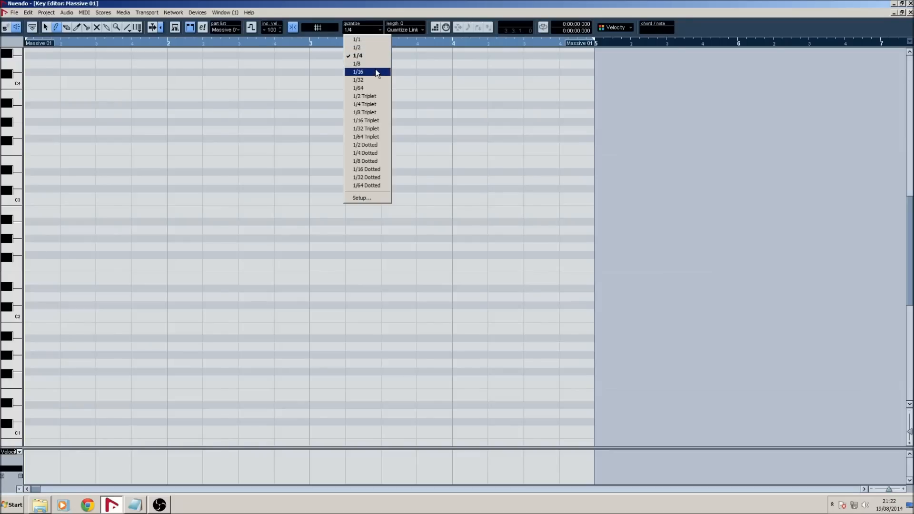
{"action": "left_click", "coordinate": [377, 70]}
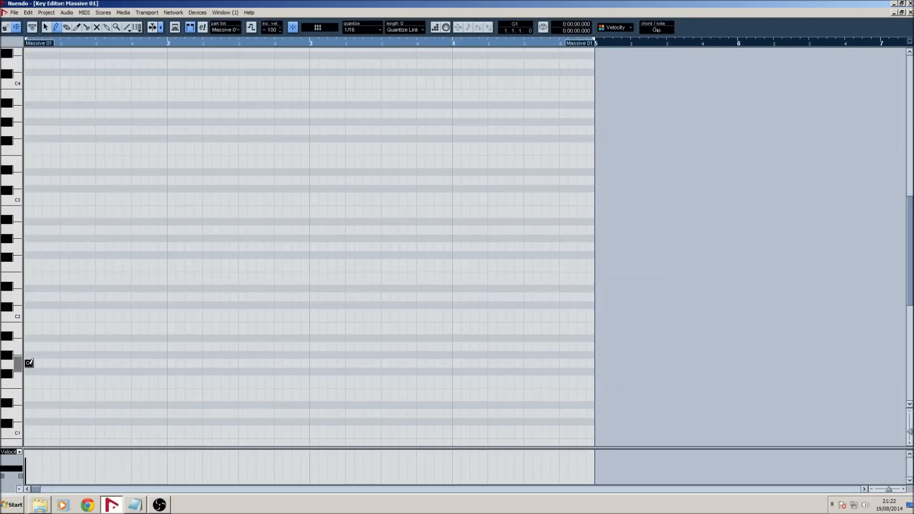
{"action": "left_click", "coordinate": [55, 364]}
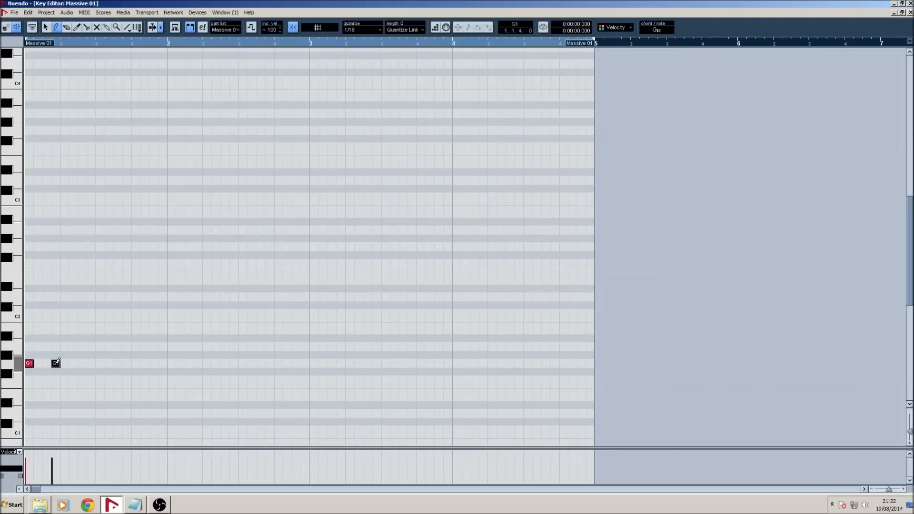
{"action": "left_click", "coordinate": [81, 363]}
{"action": "left_click", "coordinate": [109, 363]}
{"action": "left_click", "coordinate": [135, 363]}
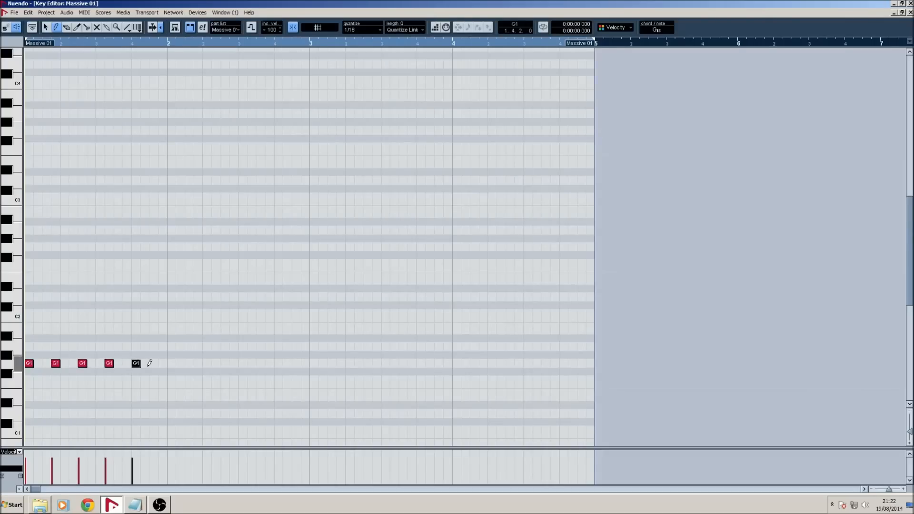
{"action": "left_click", "coordinate": [162, 363]}
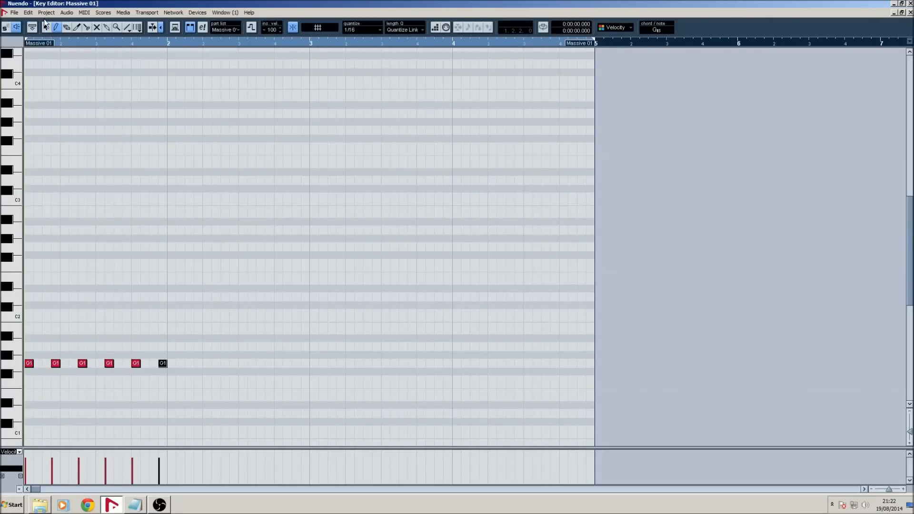
Show the transport and try a 3/4 time signature
{"action": "key", "text": "F2"}
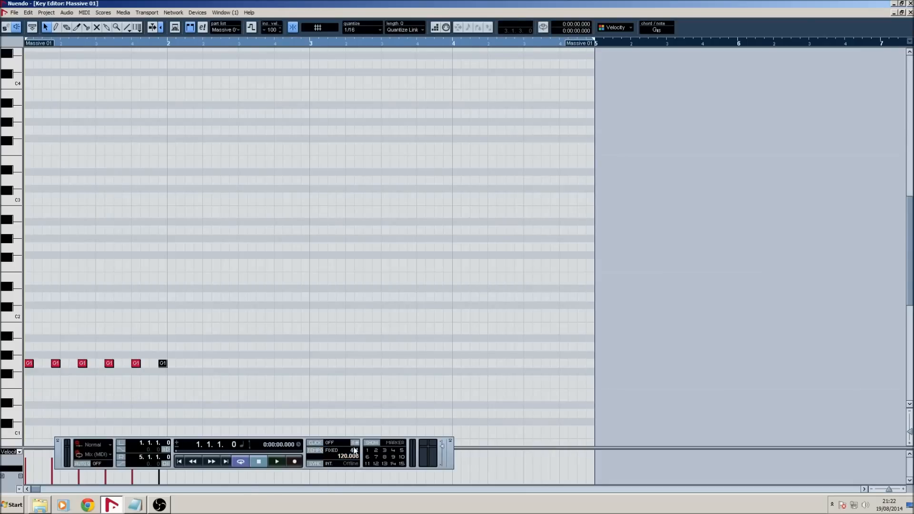
{"action": "type", "text": "3"}
{"action": "key", "text": "Return"}
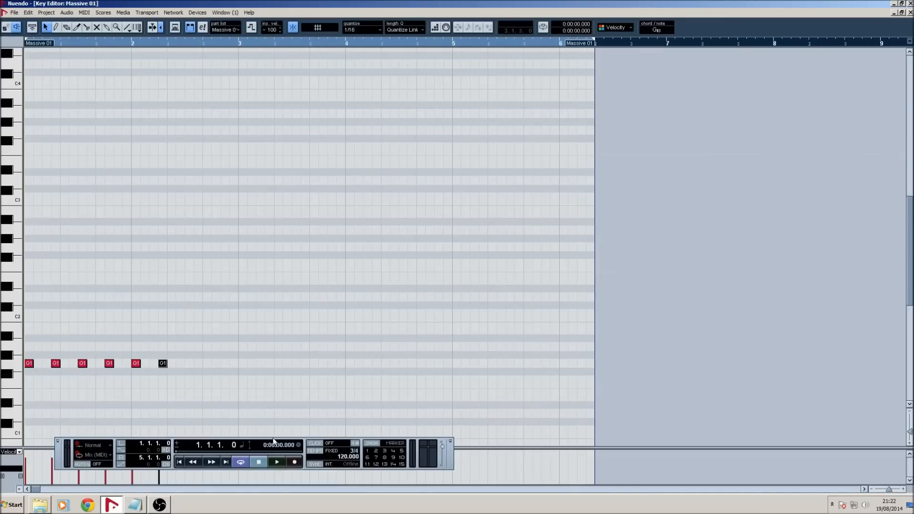
Copy the six-note G1 pattern to the start of bars 2, 3 and 4 and play it back
{"action": "left_click_drag", "start_coordinate": [233, 335], "coordinate": [136, 367]}
{"action": "left_click_drag", "start_coordinate": [243, 334], "coordinate": [178, 364]}
{"action": "left_click_drag", "start_coordinate": [444, 313], "coordinate": [8, 392]}
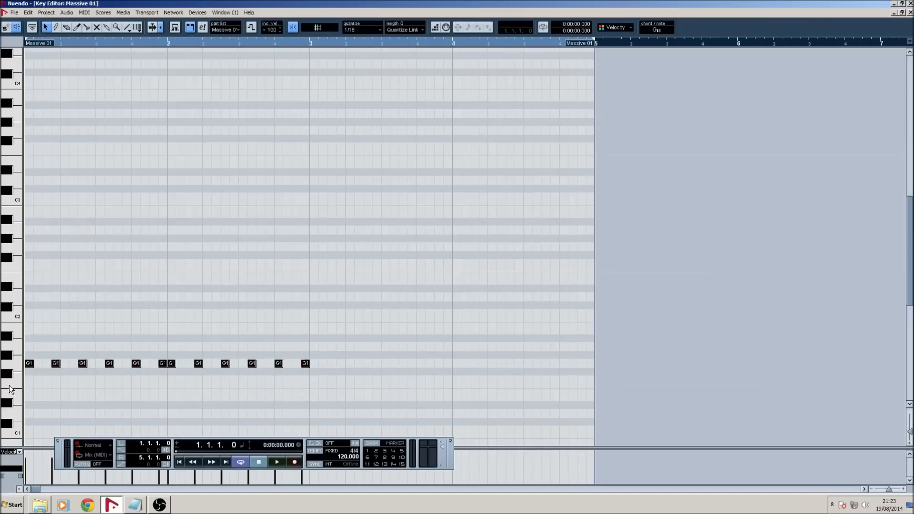
{"action": "left_click_drag", "start_coordinate": [56, 363], "coordinate": [342, 364]}
{"action": "left_click", "coordinate": [374, 304]}
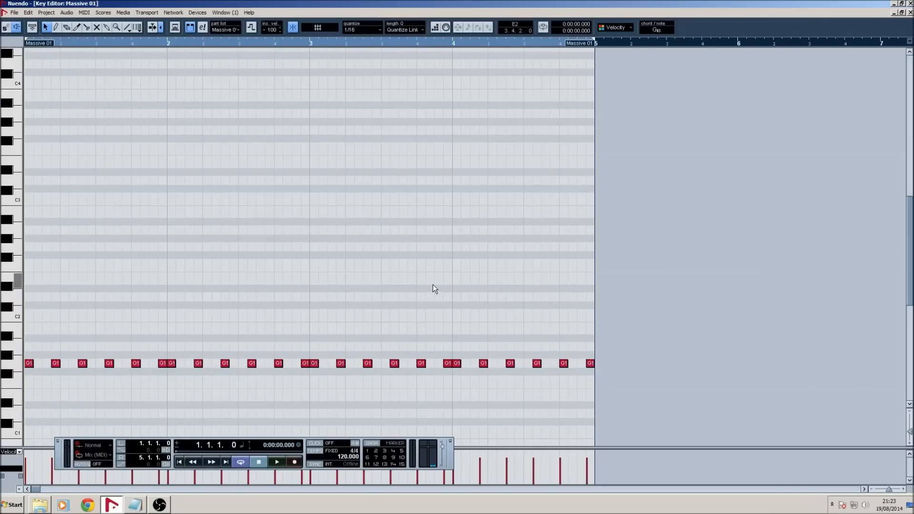
{"action": "key", "text": "space"}
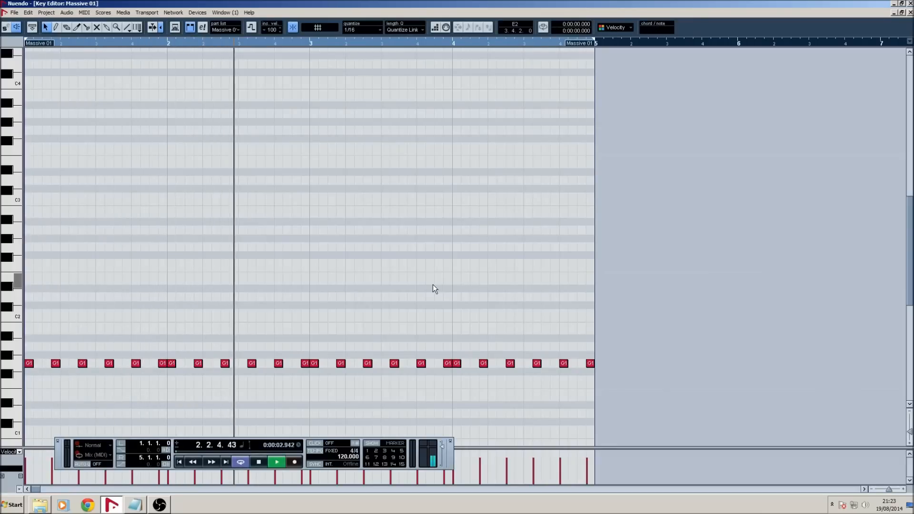
{"action": "key", "text": "space"}
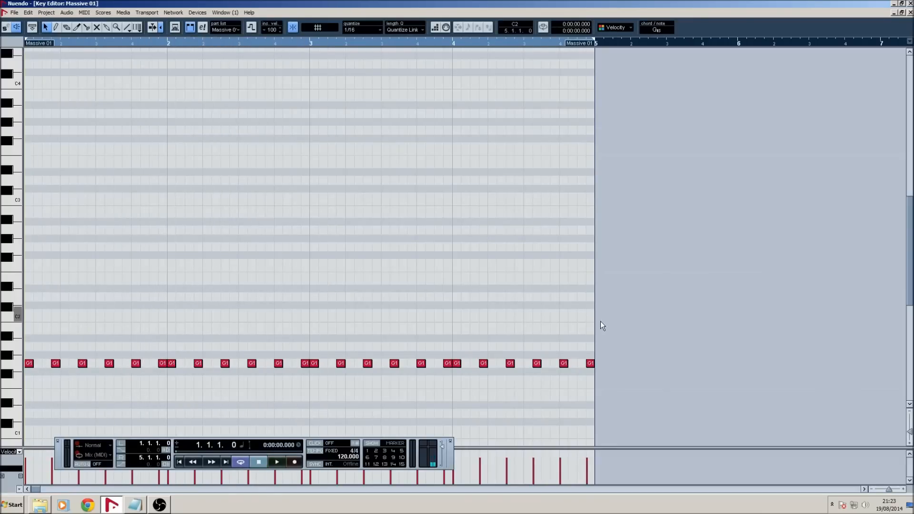
Replace the notes in bars 2 to 4 with G1 copies that continue the three-sixteenth spacing across the bar lines, without enlarging the part
{"action": "left_click_drag", "start_coordinate": [635, 349], "coordinate": [174, 372]}
{"action": "key", "text": "Delete"}
{"action": "left_click_drag", "start_coordinate": [213, 352], "coordinate": [190, 369]}
{"action": "left_click_drag", "start_coordinate": [486, 330], "coordinate": [356, 364]}
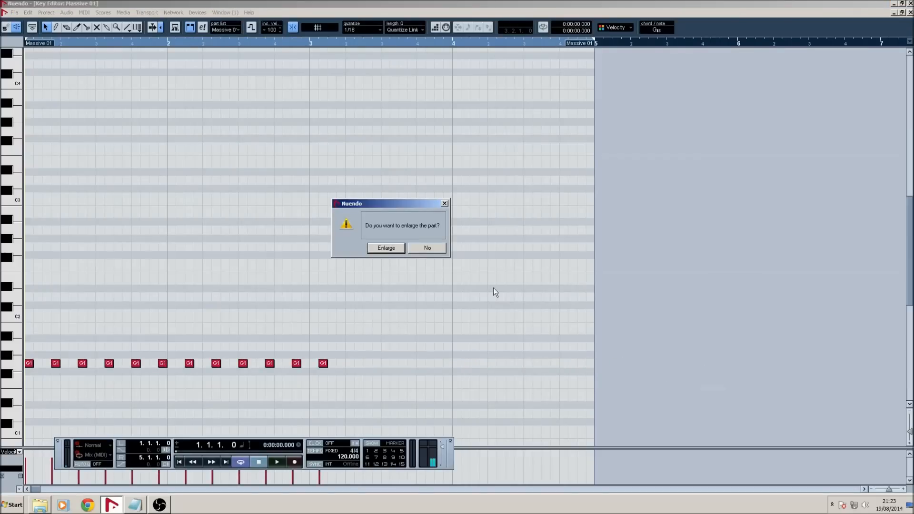
{"action": "left_click", "coordinate": [431, 252]}
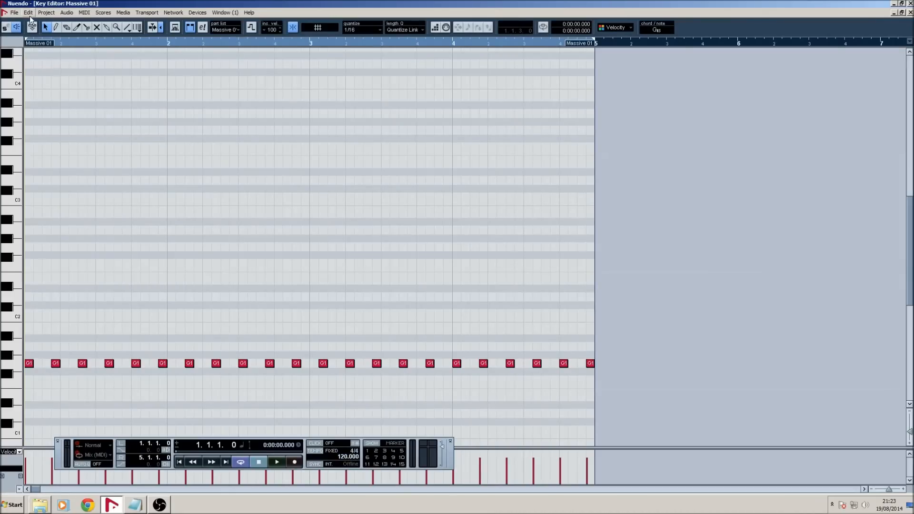
Copy the G1 row to G2 one sixteenth later and to A#3 two sixteenths later, keeping the notes within the four-bar part
{"action": "left_click_drag", "start_coordinate": [647, 348], "coordinate": [39, 256]}
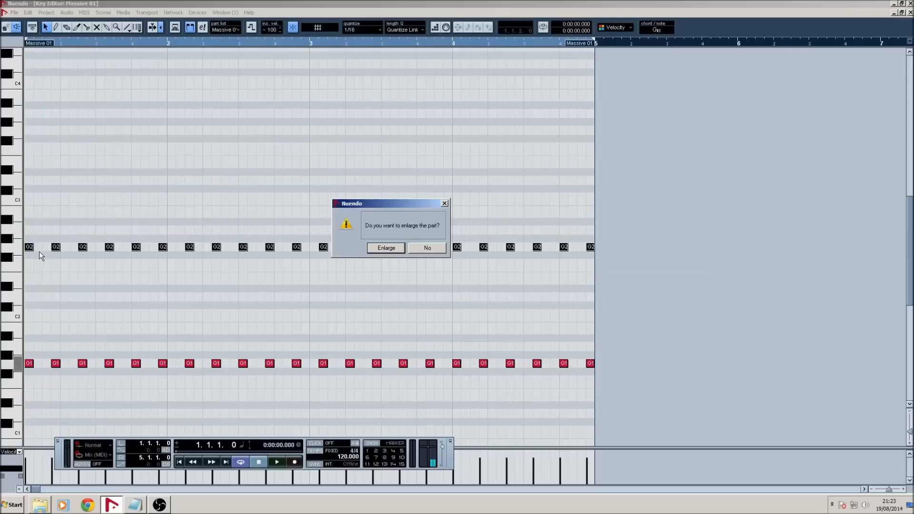
{"action": "left_click", "coordinate": [427, 247]}
{"action": "left_click", "coordinate": [685, 236]}
{"action": "left_click_drag", "start_coordinate": [654, 229], "coordinate": [51, 105]}
{"action": "key", "text": "Delete"}
{"action": "left_click", "coordinate": [222, 149]}
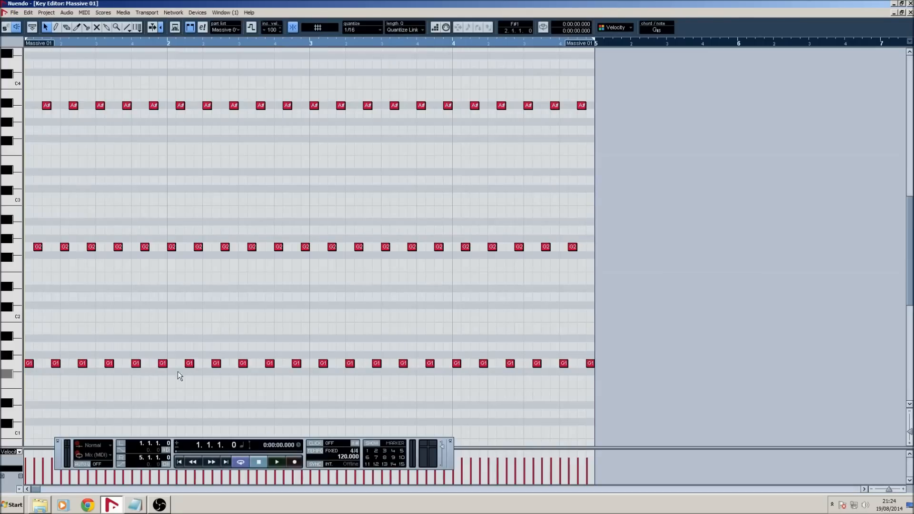
Raise the five G1 notes in bar 2 to A1 and the five in bar 3 to A#1
{"action": "left_click_drag", "start_coordinate": [185, 380], "coordinate": [304, 352]}
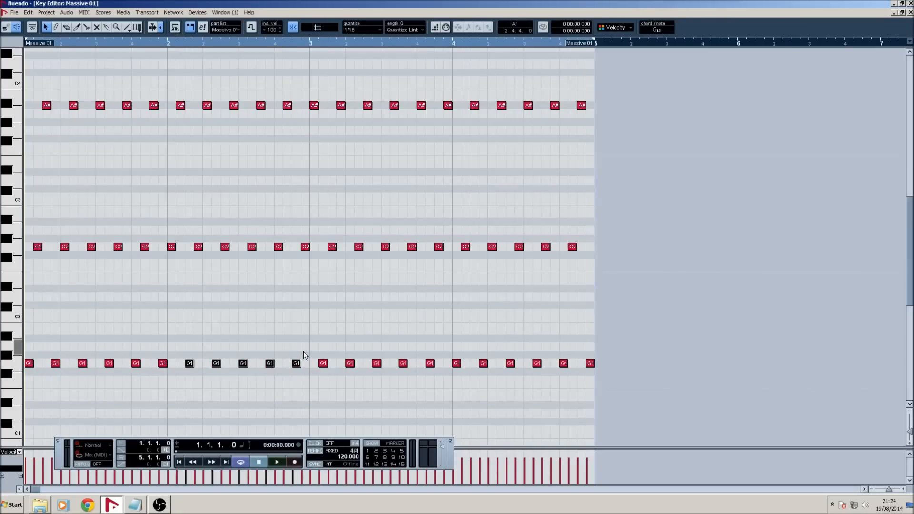
{"action": "key", "text": "Up"}
{"action": "key", "text": "Up"}
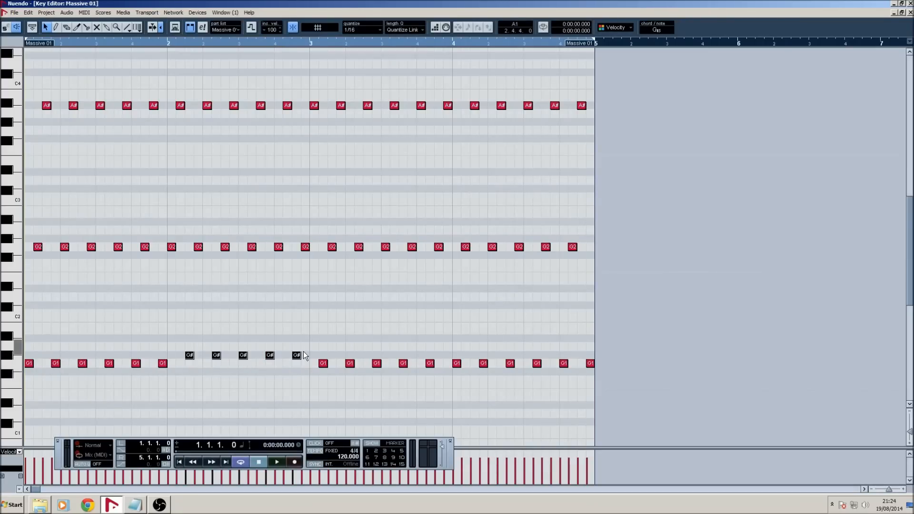
{"action": "left_click_drag", "start_coordinate": [324, 388], "coordinate": [440, 351]}
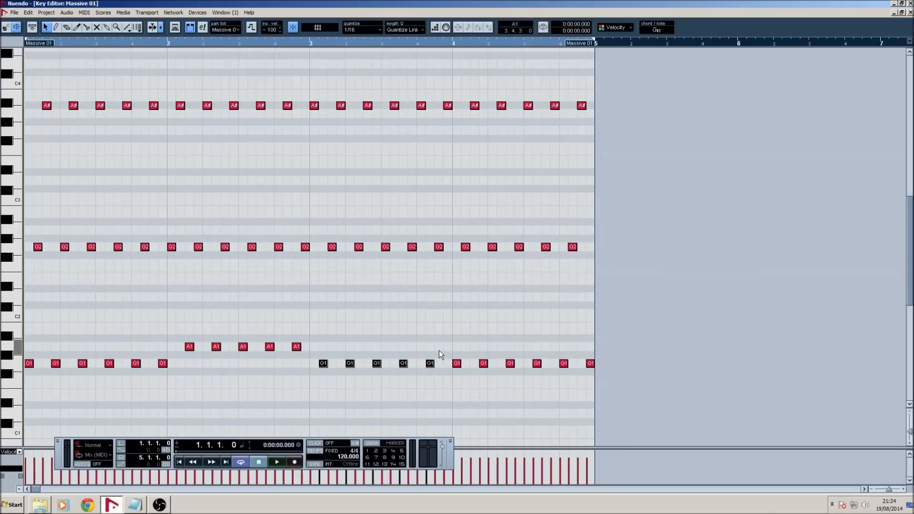
{"action": "key", "text": "Up"}
{"action": "key", "text": "Up"}
{"action": "key", "text": "Up"}
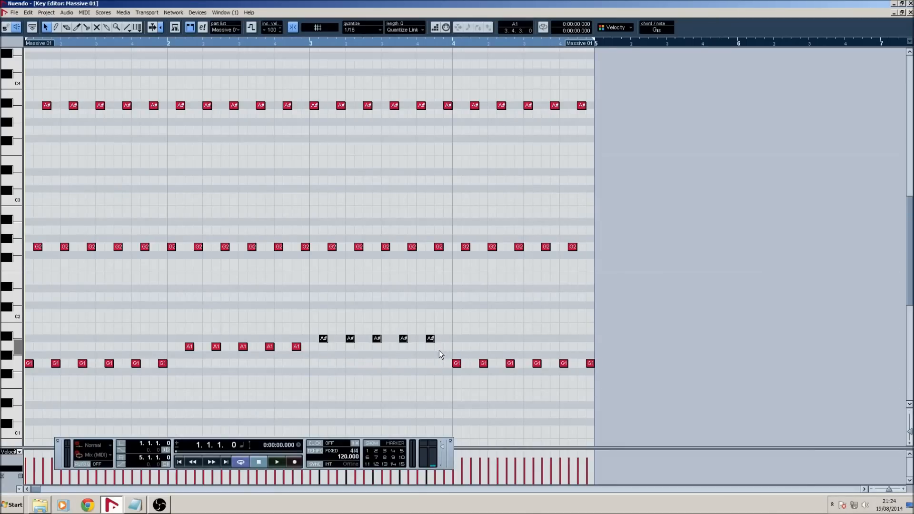
{"action": "left_click", "coordinate": [371, 287]}
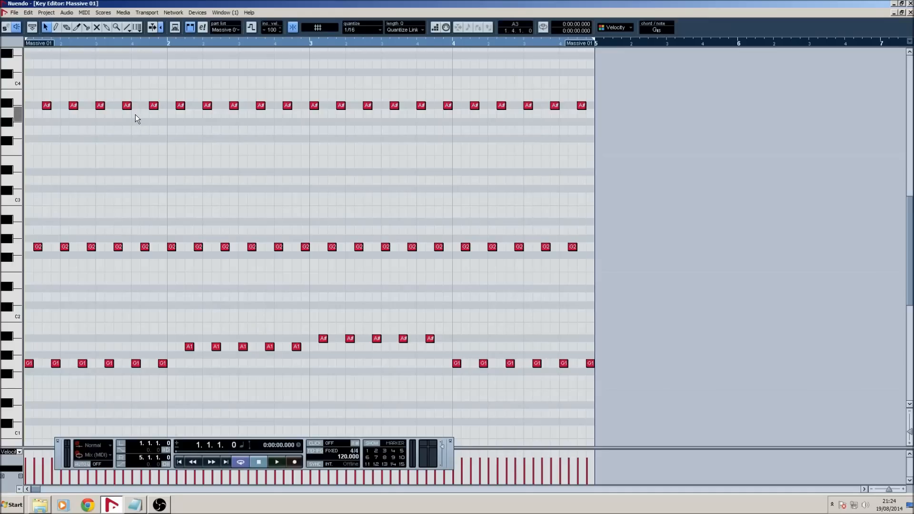
Lower the last A#3 note in bar 1 to A3 and the five A#3 notes in bar 2 to G3
{"action": "left_click", "coordinate": [153, 105]}
{"action": "key", "text": "Down"}
{"action": "left_click_drag", "start_coordinate": [176, 117], "coordinate": [295, 90]}
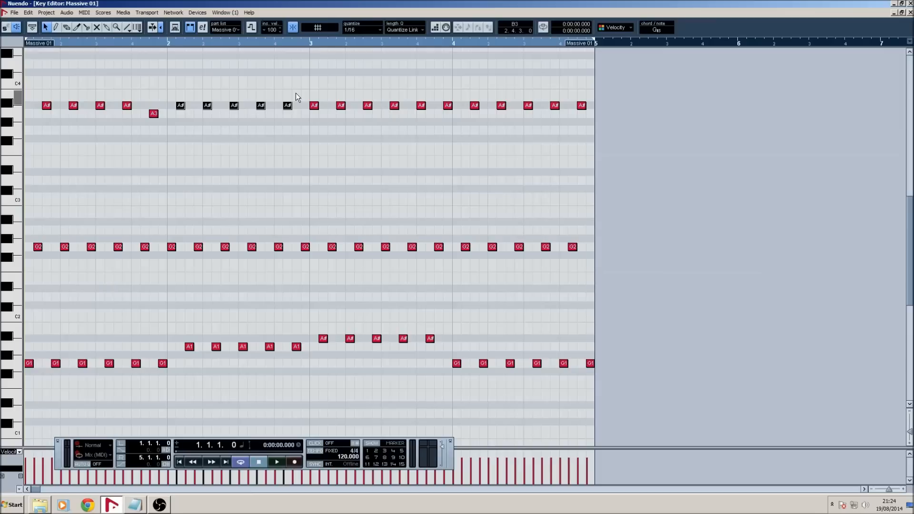
{"action": "key", "text": "Down"}
{"action": "key", "text": "Down"}
{"action": "key", "text": "Down"}
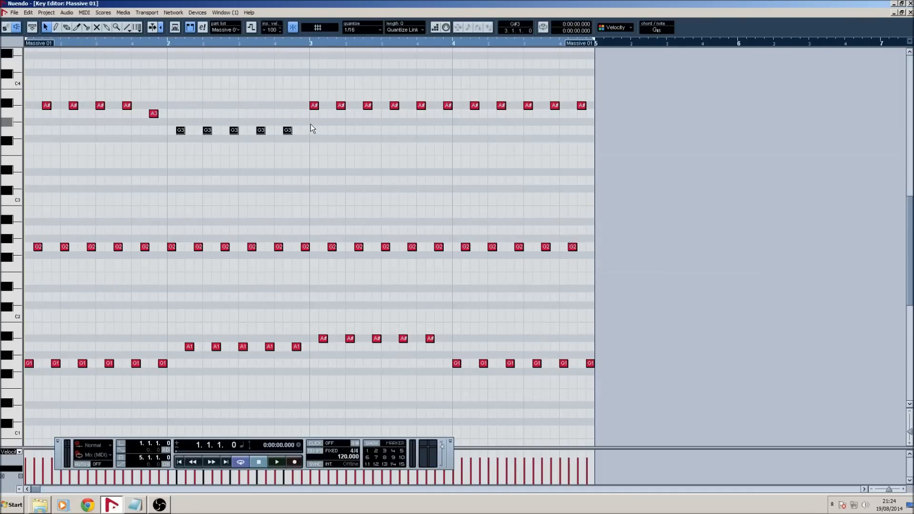
Lower the six A#3 notes in bar 3 to D3
{"action": "left_click_drag", "start_coordinate": [310, 124], "coordinate": [453, 102]}
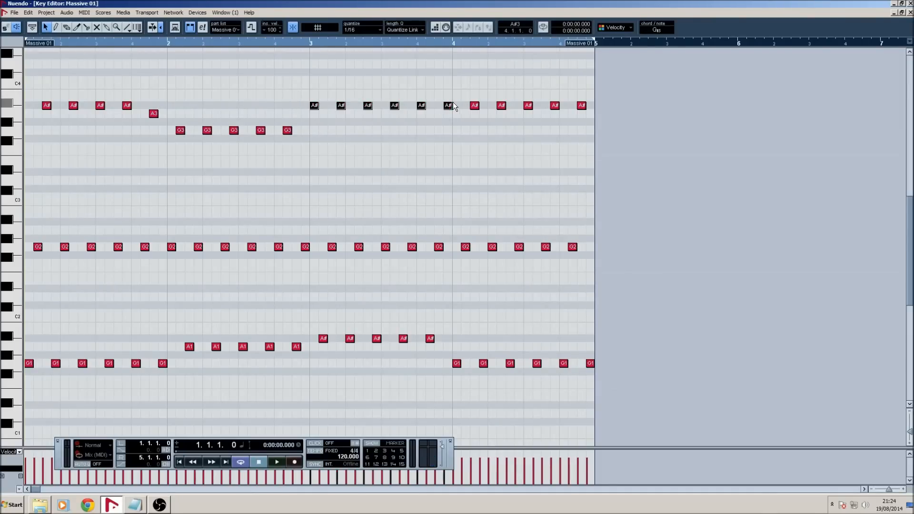
{"action": "key", "text": "Down"}
{"action": "key", "text": "Down"}
{"action": "key", "text": "Down"}
{"action": "key", "text": "Down"}
{"action": "key", "text": "Down"}
{"action": "key", "text": "Down"}
{"action": "key", "text": "Down"}
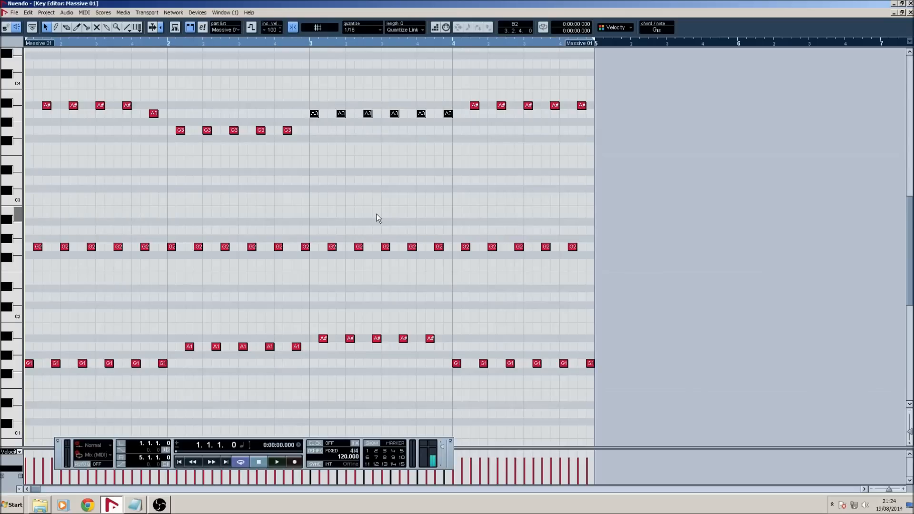
{"action": "key", "text": "Down"}
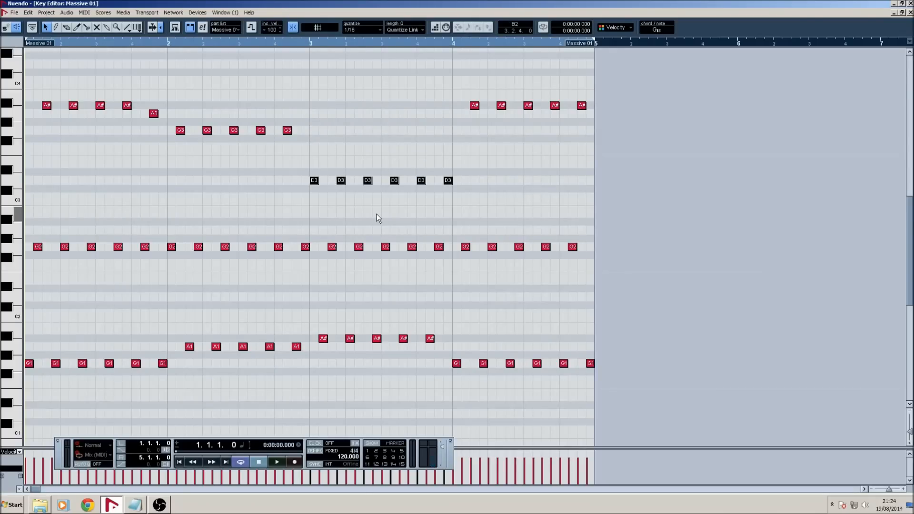
Lower the five A#3 notes in bar 4 to C3
{"action": "left_click_drag", "start_coordinate": [471, 129], "coordinate": [588, 94]}
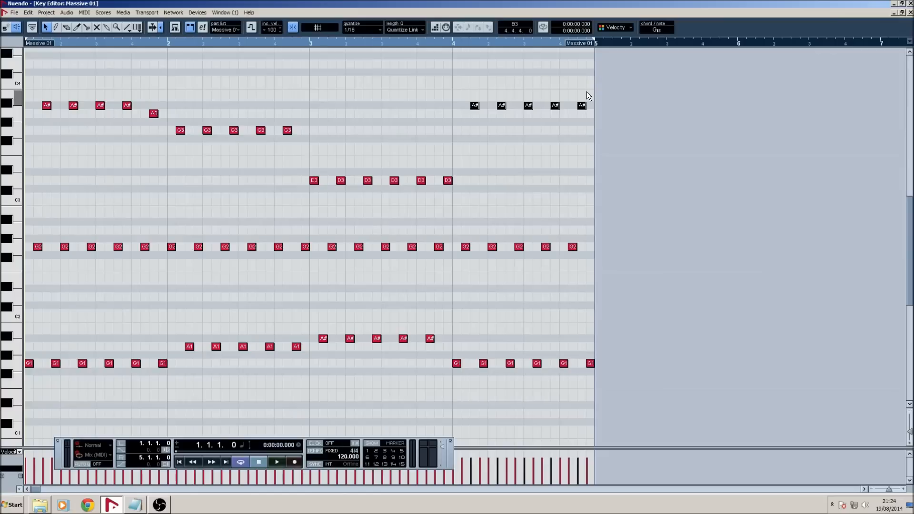
{"action": "key", "text": "Down"}
{"action": "key", "text": "Down"}
{"action": "key", "text": "Down"}
{"action": "key", "text": "Down"}
{"action": "key", "text": "Down"}
{"action": "key", "text": "Down"}
{"action": "key", "text": "Down"}
{"action": "key", "text": "Down"}
{"action": "key", "text": "Down"}
{"action": "key", "text": "Down"}
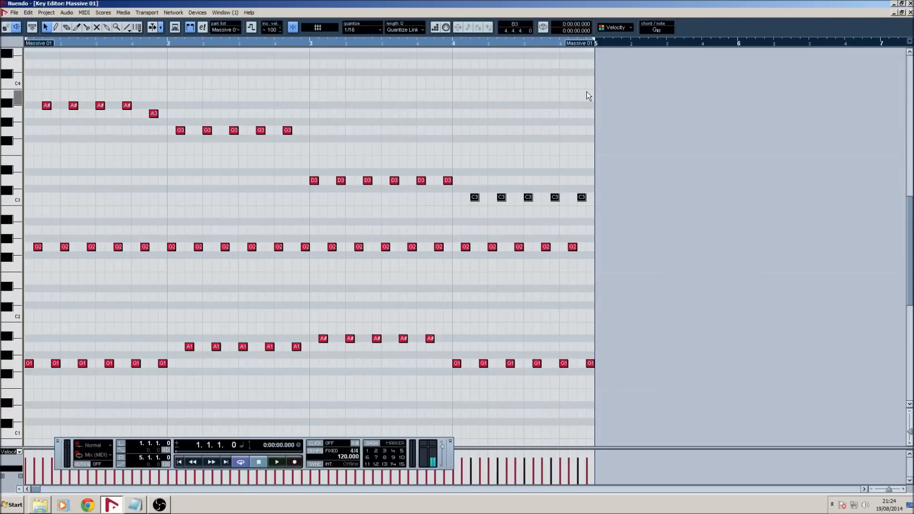
Lower the last two G3 notes in bar 2 to F3 and D#3 respectively, and play back the part
{"action": "left_click_drag", "start_coordinate": [313, 121], "coordinate": [255, 125]}
{"action": "key", "text": "Down"}
{"action": "key", "text": "Down"}
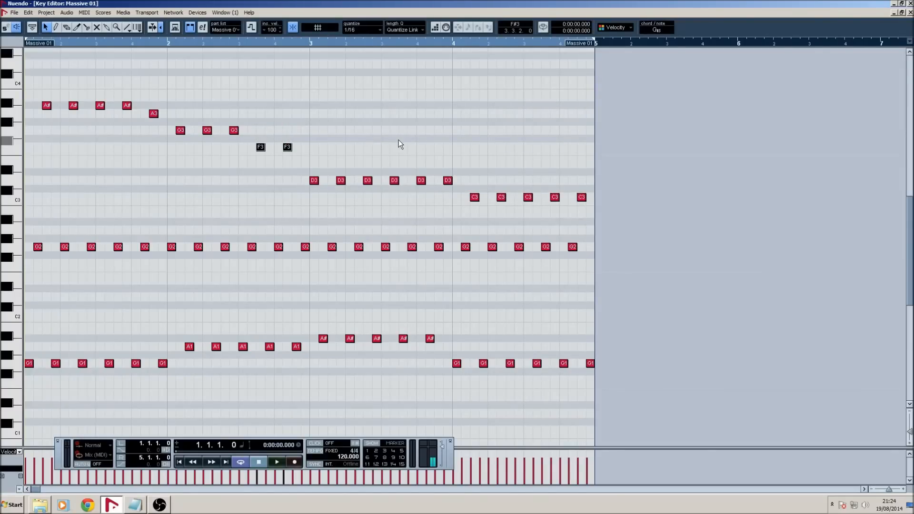
{"action": "left_click_drag", "start_coordinate": [322, 133], "coordinate": [297, 153]}
{"action": "key", "text": "space"}
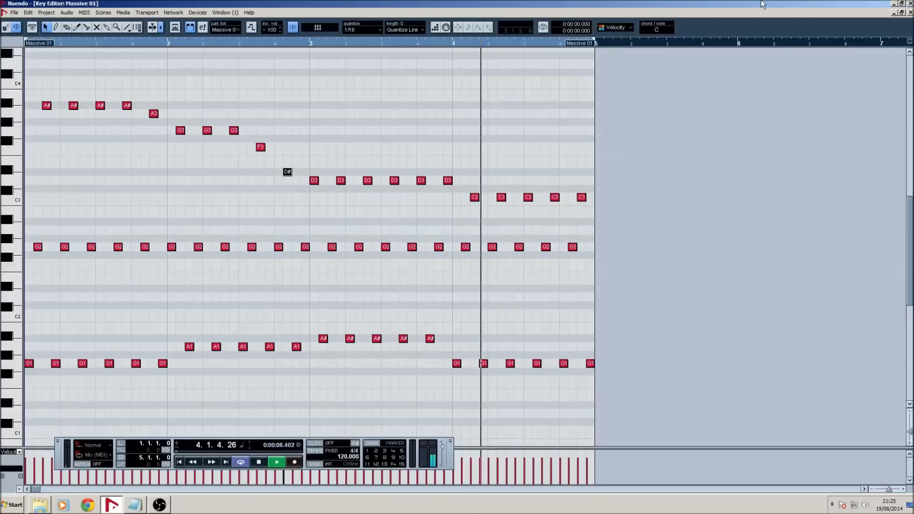
Set the quantize to 1/4 and draw four consecutive quarter-note G0 notes filling bar 1
{"action": "key", "text": "space"}
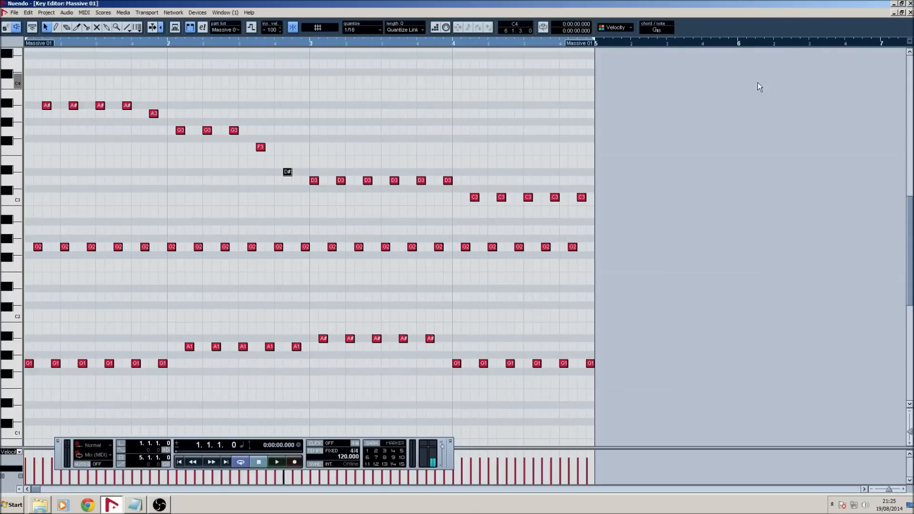
{"action": "left_click", "coordinate": [55, 27]}
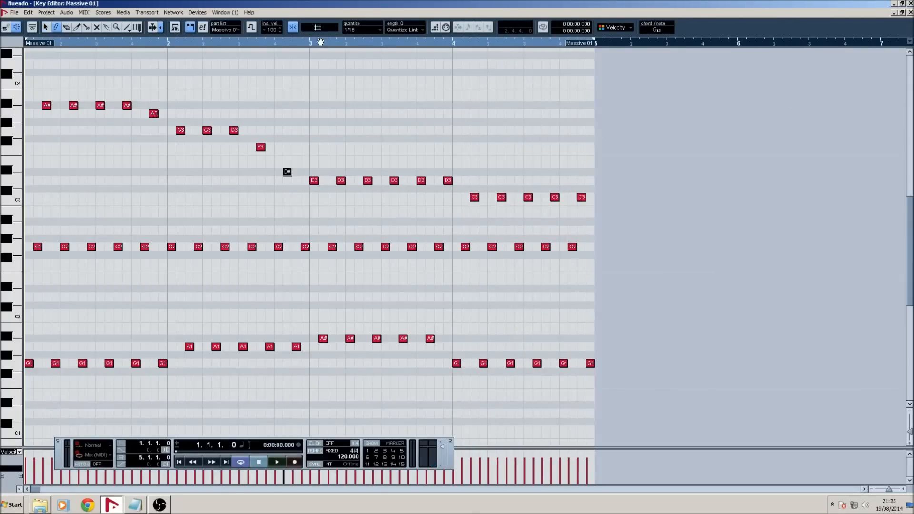
{"action": "left_click", "coordinate": [377, 27]}
{"action": "left_click", "coordinate": [376, 57]}
{"action": "scroll", "coordinate": [910, 289], "scroll_direction": "down", "scroll_amount": 5}
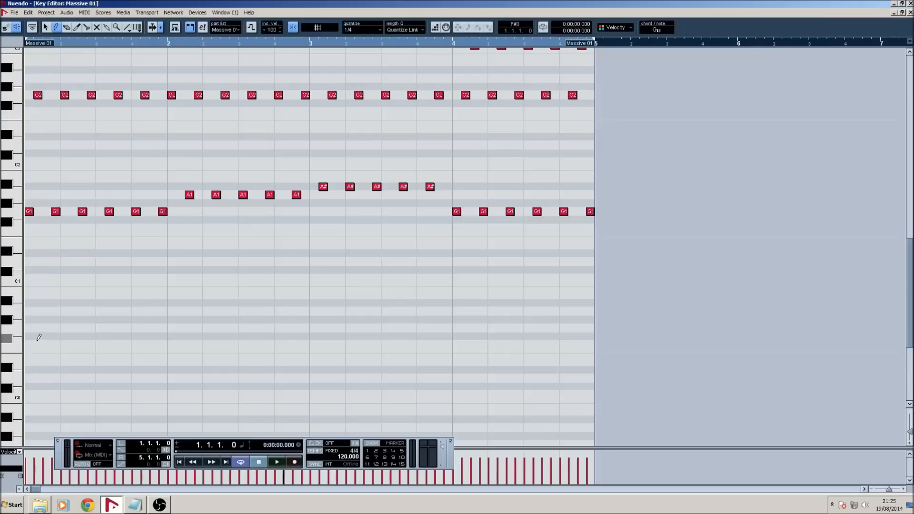
{"action": "left_click", "coordinate": [42, 327]}
{"action": "left_click", "coordinate": [81, 327]}
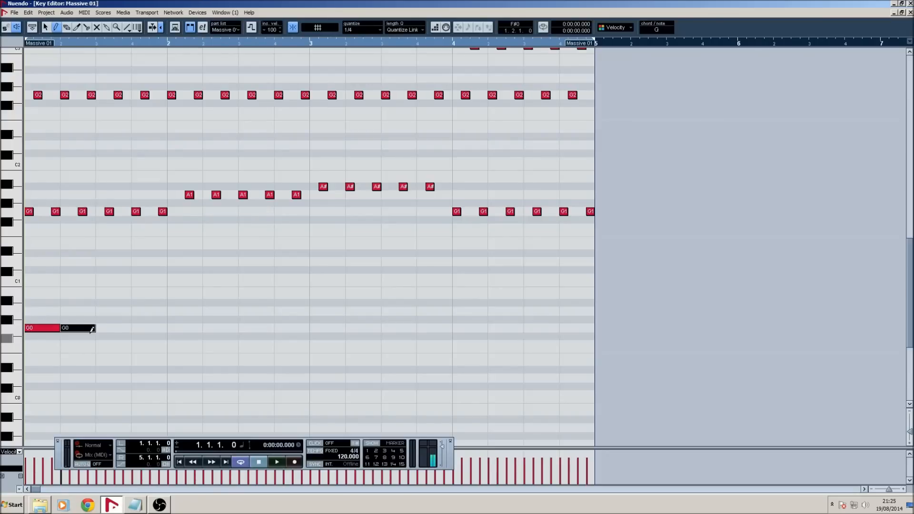
{"action": "left_click", "coordinate": [112, 327]}
{"action": "left_click", "coordinate": [149, 336]}
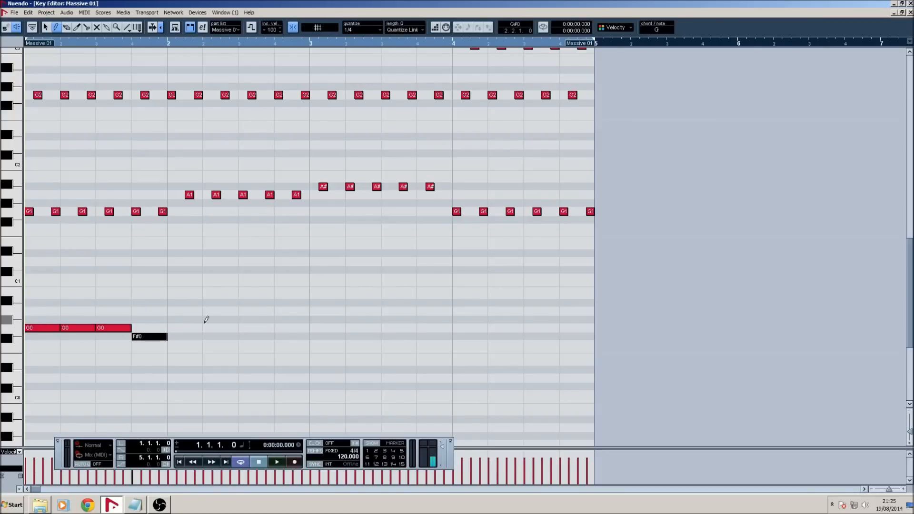
{"action": "key", "text": "Up"}
Copy the four G0 notes of bar 1 into bars 2, 3 and 4
{"action": "left_click", "coordinate": [46, 27]}
{"action": "left_click_drag", "start_coordinate": [397, 290], "coordinate": [32, 330]}
{"action": "left_click_drag", "start_coordinate": [237, 342], "coordinate": [185, 330]}
{"action": "left_click_drag", "start_coordinate": [184, 330], "coordinate": [465, 329]}
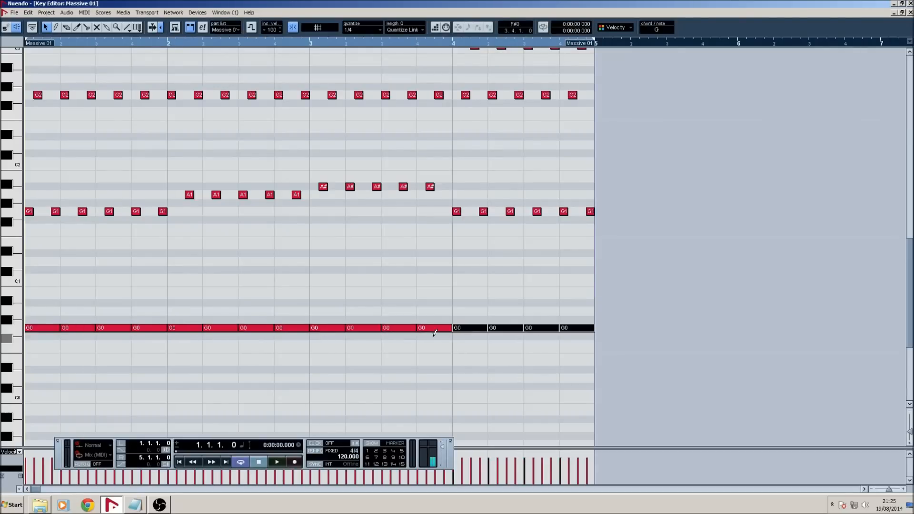
Raise the four low G0 notes in bar 2 to A0 and the four in bar 3 to A#0
{"action": "left_click_drag", "start_coordinate": [178, 344], "coordinate": [301, 308]}
{"action": "key", "text": "Up"}
{"action": "key", "text": "Up"}
{"action": "left_click_drag", "start_coordinate": [322, 343], "coordinate": [430, 318]}
{"action": "key", "text": "Up"}
{"action": "key", "text": "Up"}
{"action": "key", "text": "Up"}
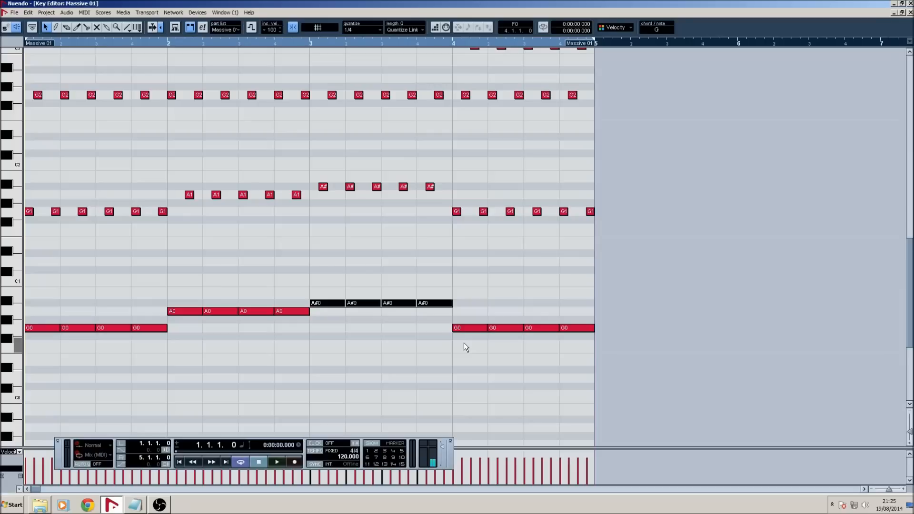
Play back the four-bar part with its new quarter-note bass line, and close the Key Editor
{"action": "key", "text": "space"}
{"action": "left_click", "coordinate": [709, 356]}
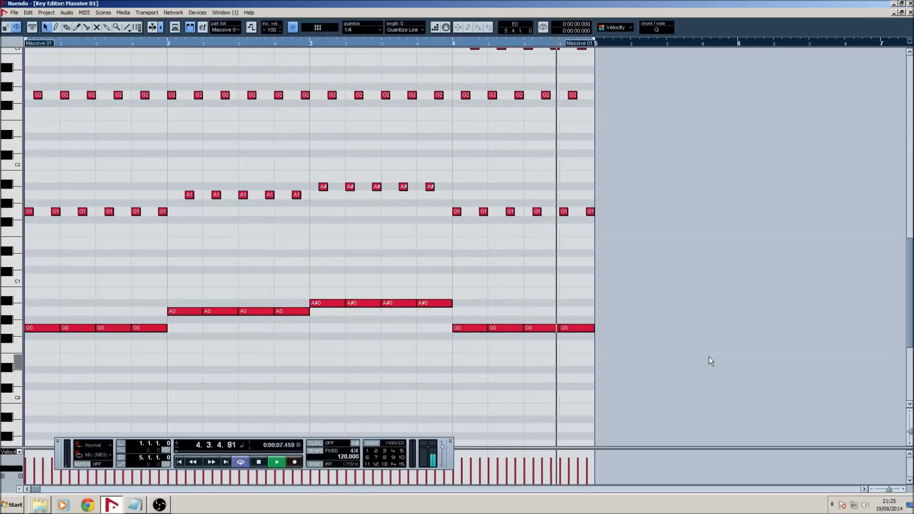
{"action": "key", "text": "space"}
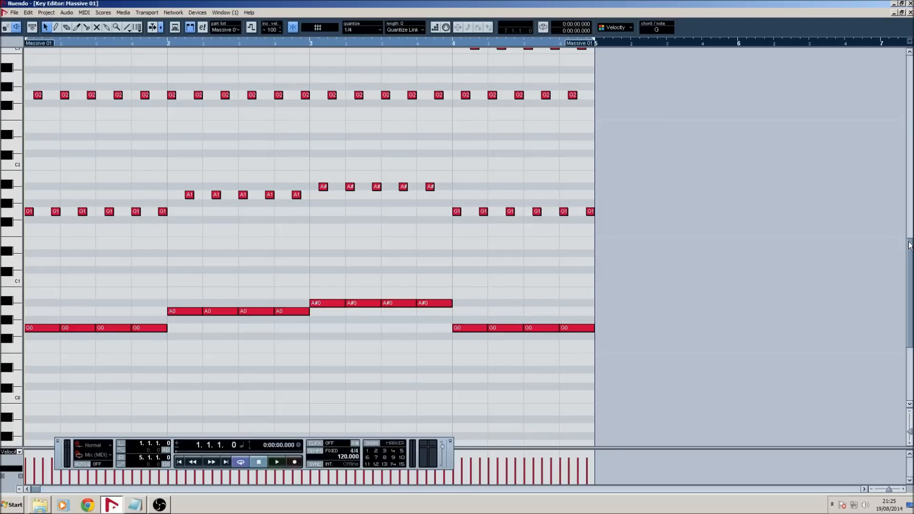
{"action": "left_click_drag", "start_coordinate": [909, 246], "coordinate": [906, 214]}
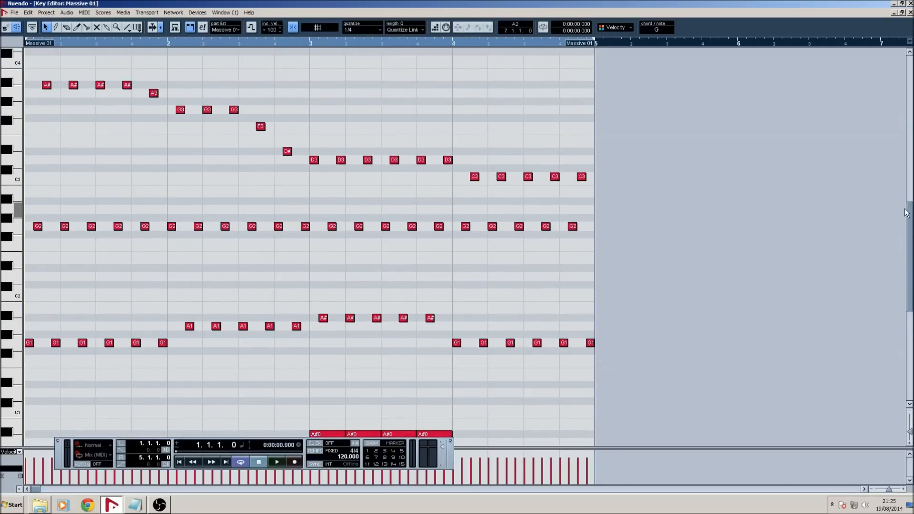
{"action": "left_click", "coordinate": [910, 12]}
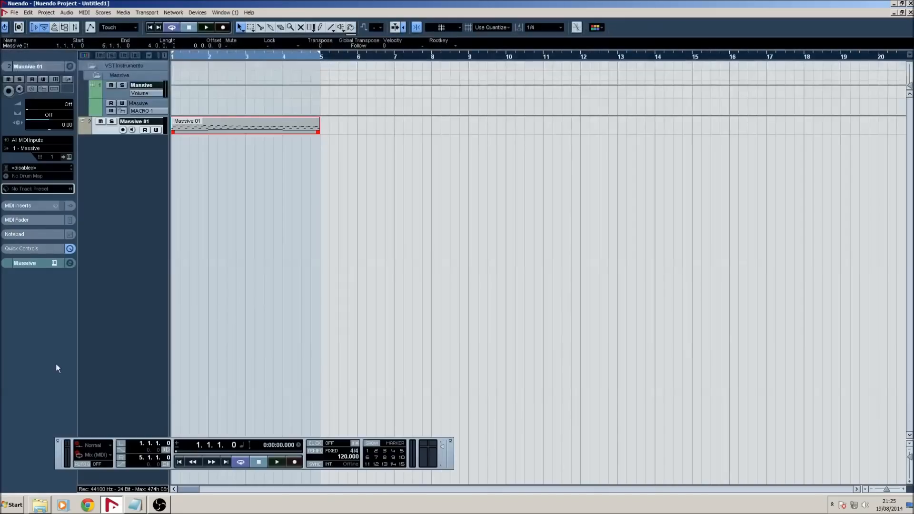
{"action": "left_click", "coordinate": [159, 504]}
{"action": "left_click", "coordinate": [564, 342]}
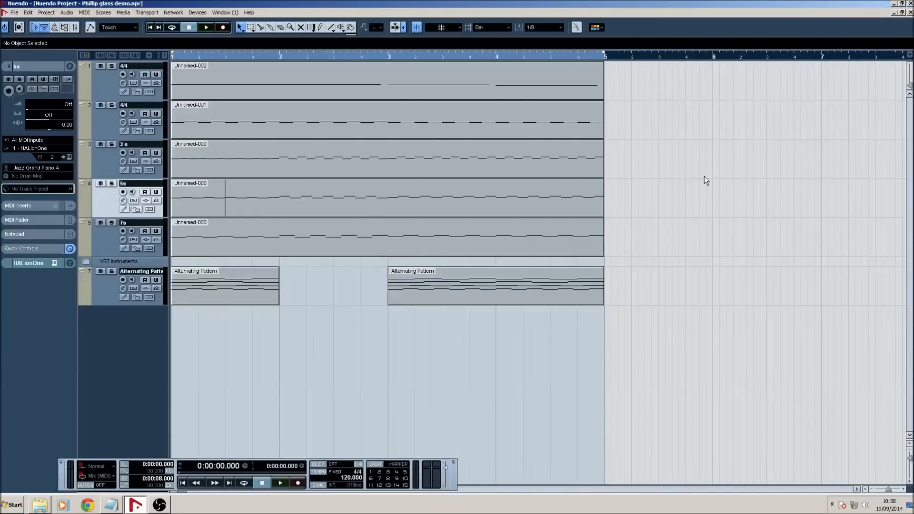
Solo the Alternating Pattern track and examine the note rows of its bar 1 part in the Key Editor
{"action": "left_click", "coordinate": [111, 271]}
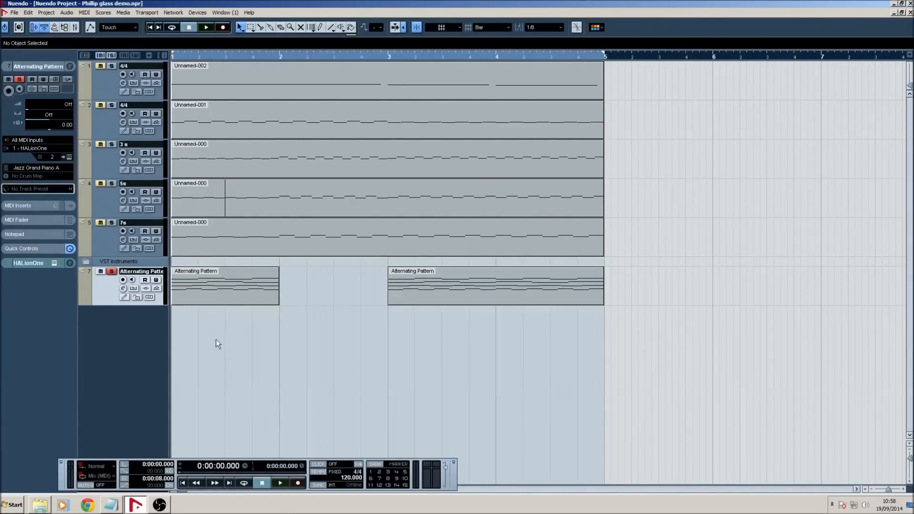
{"action": "double_click", "coordinate": [227, 289]}
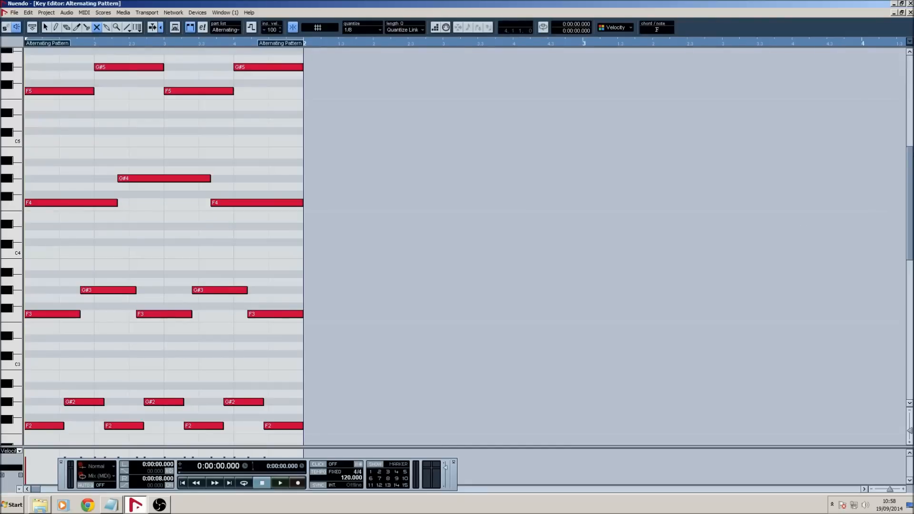
{"action": "scroll", "coordinate": [910, 172], "scroll_direction": "down", "scroll_amount": 3}
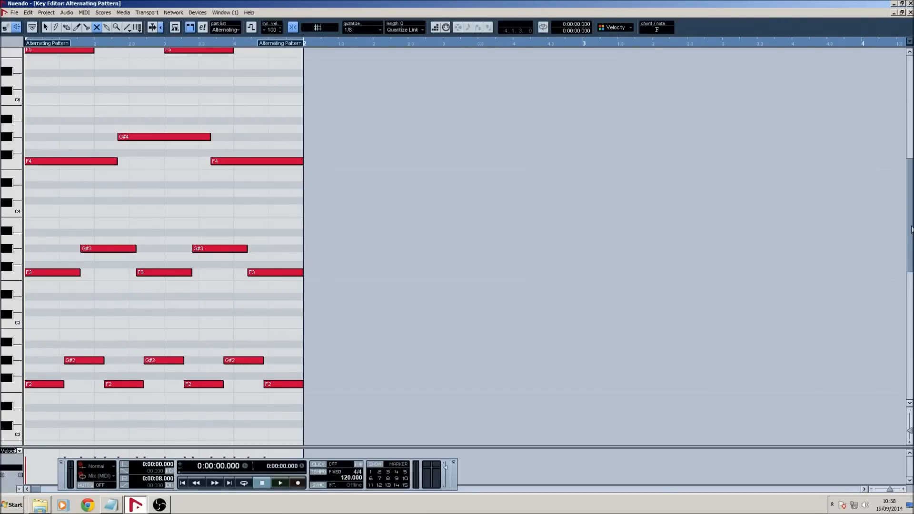
{"action": "scroll", "coordinate": [909, 231], "scroll_direction": "up", "scroll_amount": 4}
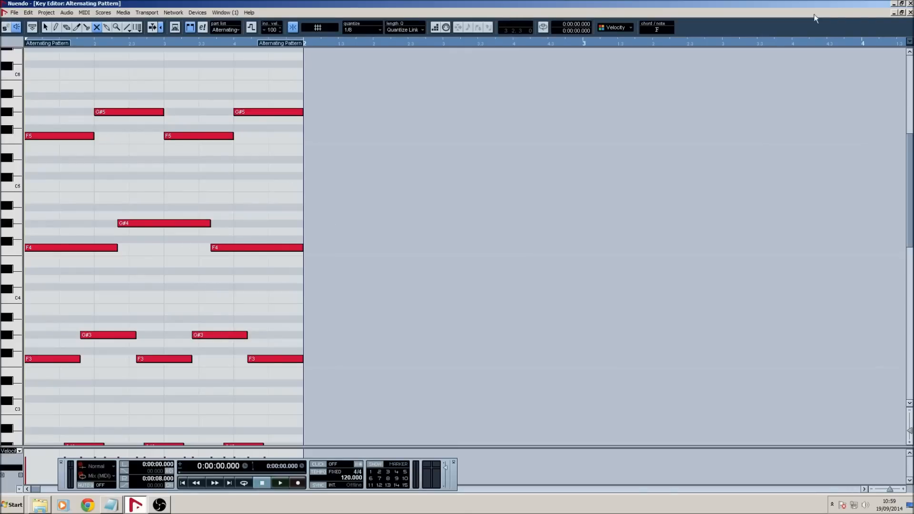
{"action": "left_click", "coordinate": [910, 15]}
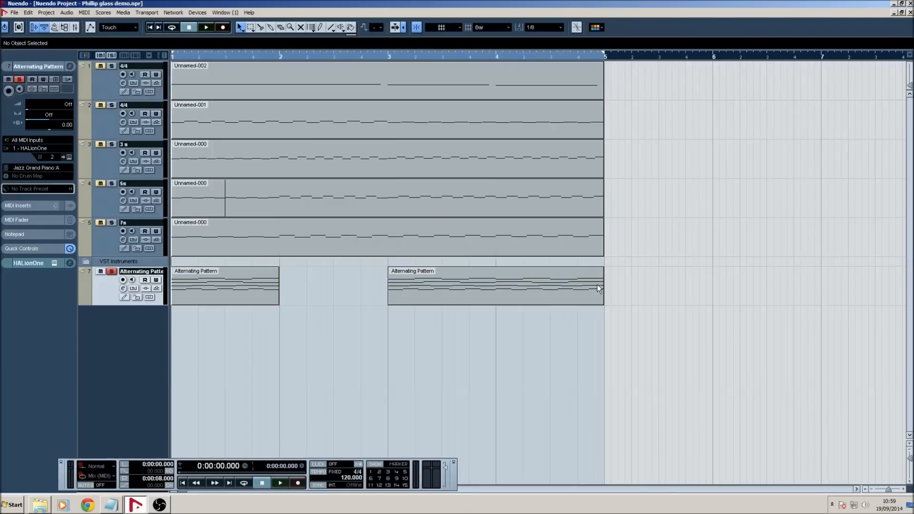
Mute the F3/G#3 and F2/G#2 note rows in the Alternating Pattern part spanning bars 3 and 4
{"action": "double_click", "coordinate": [597, 285]}
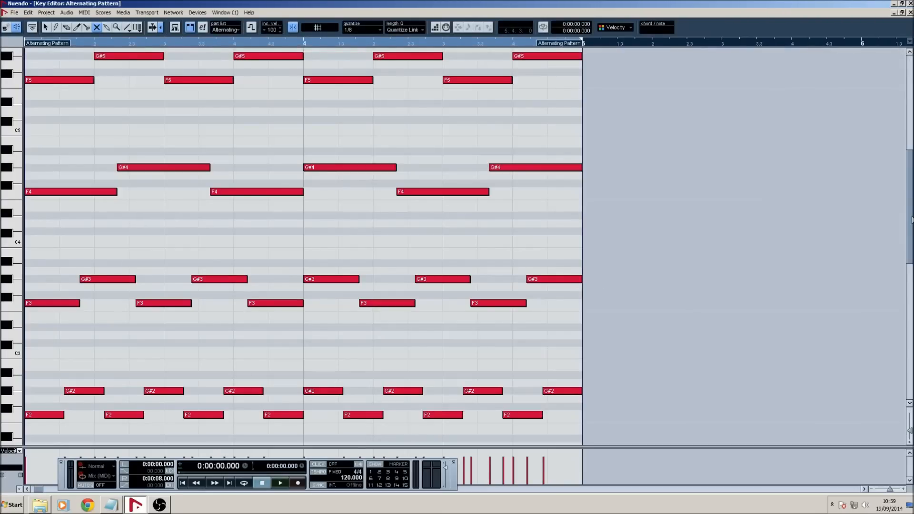
{"action": "mouse_move", "coordinate": [910, 218]}
{"action": "left_mouse_down"}
{"action": "mouse_move", "coordinate": [910, 204]}
{"action": "mouse_move", "coordinate": [910, 229]}
{"action": "left_mouse_up"}
{"action": "left_click_drag", "start_coordinate": [703, 213], "coordinate": [102, 438]}
{"action": "left_click_drag", "start_coordinate": [909, 204], "coordinate": [909, 182]}
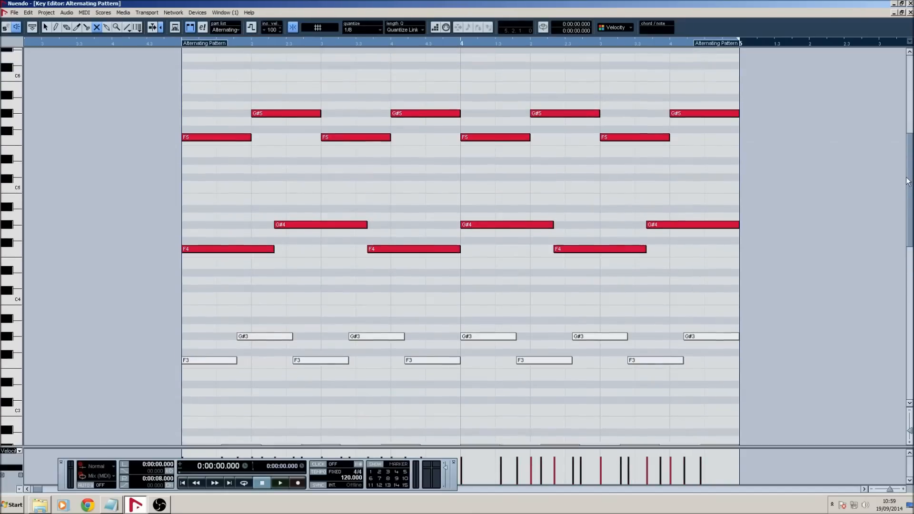
Play back the Alternating Pattern part from bar 3 and return to the project window
{"action": "left_click", "coordinate": [167, 41]}
{"action": "key", "text": "space"}
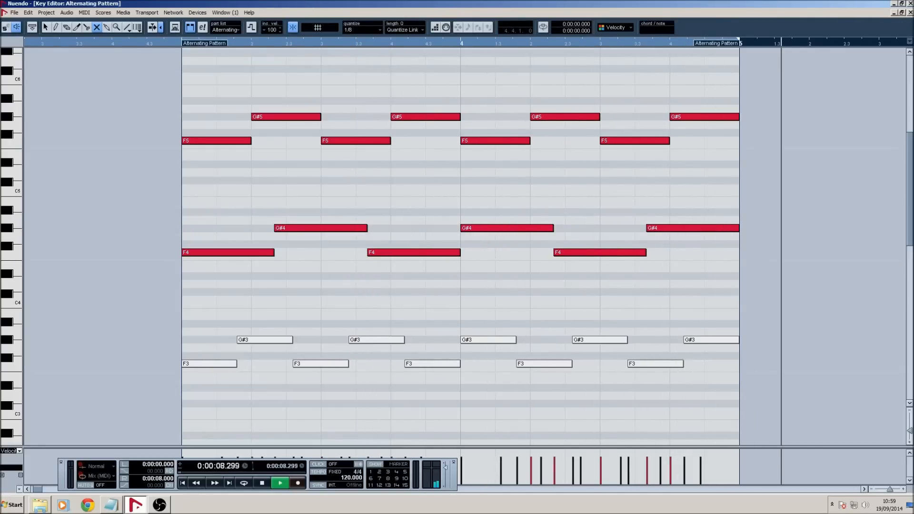
{"action": "key", "text": "space"}
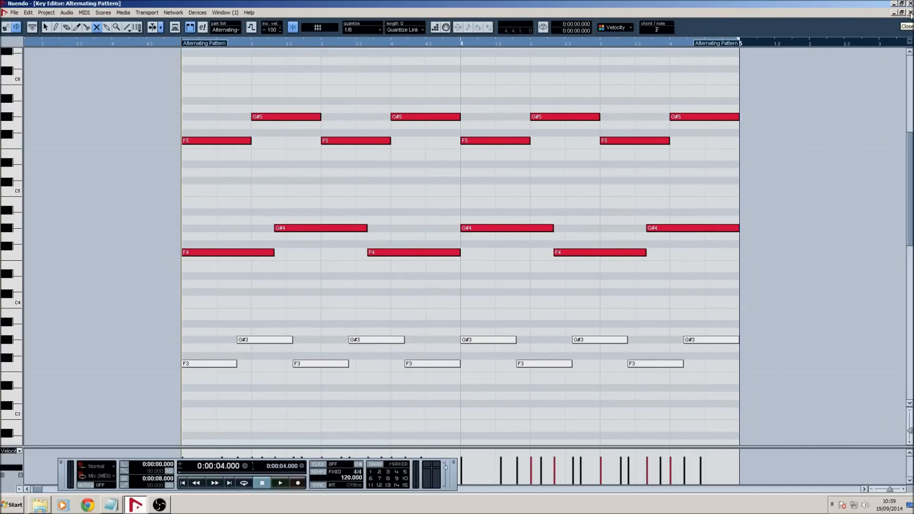
{"action": "left_click", "coordinate": [910, 13]}
{"action": "left_click", "coordinate": [812, 250]}
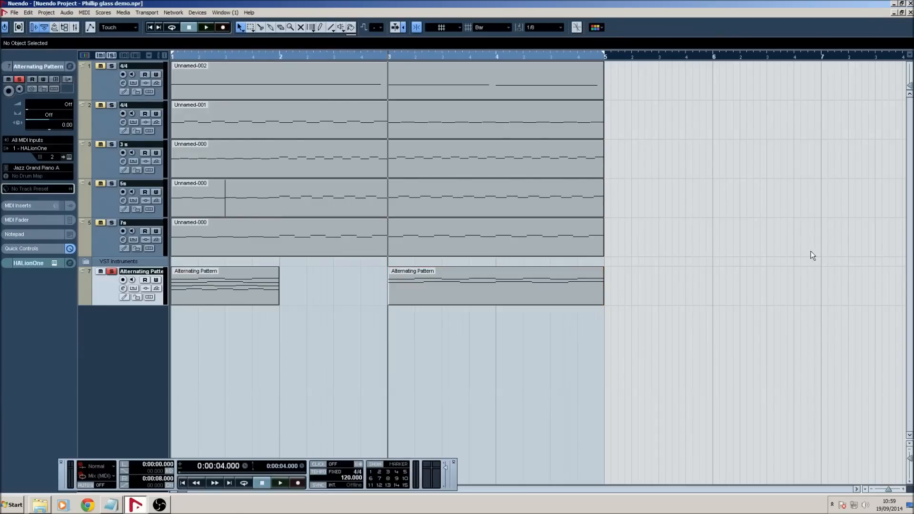
Switch the solo from Alternating Pattern to the two 4/4 tracks and examine the notes of the Unnamed-001 part
{"action": "left_click", "coordinate": [112, 56]}
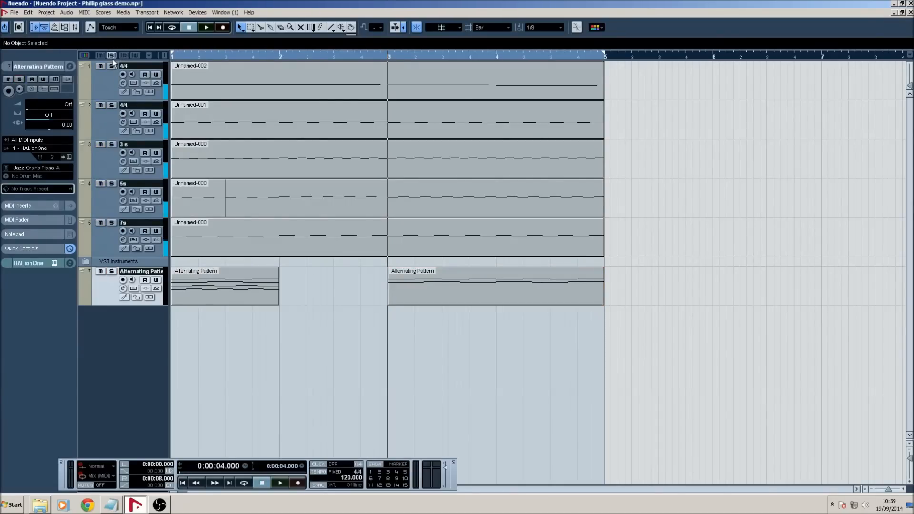
{"action": "left_click", "coordinate": [112, 105]}
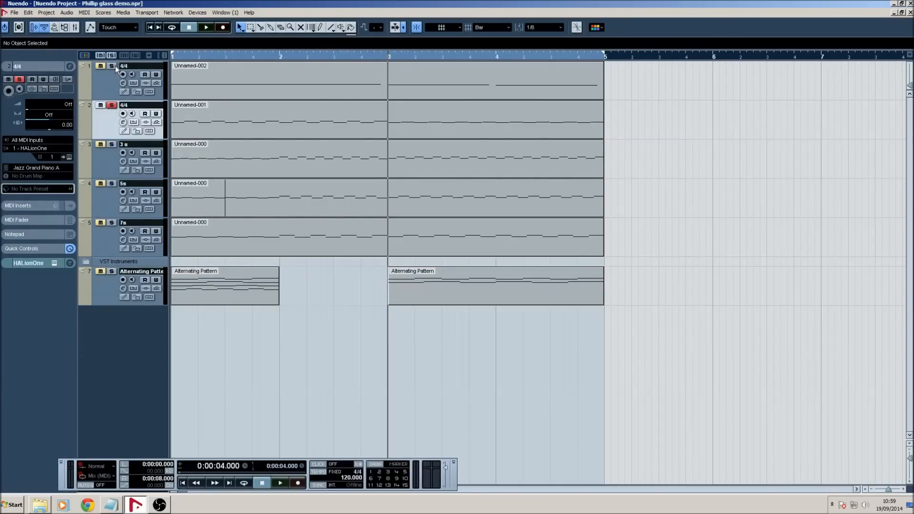
{"action": "double_click", "coordinate": [264, 117]}
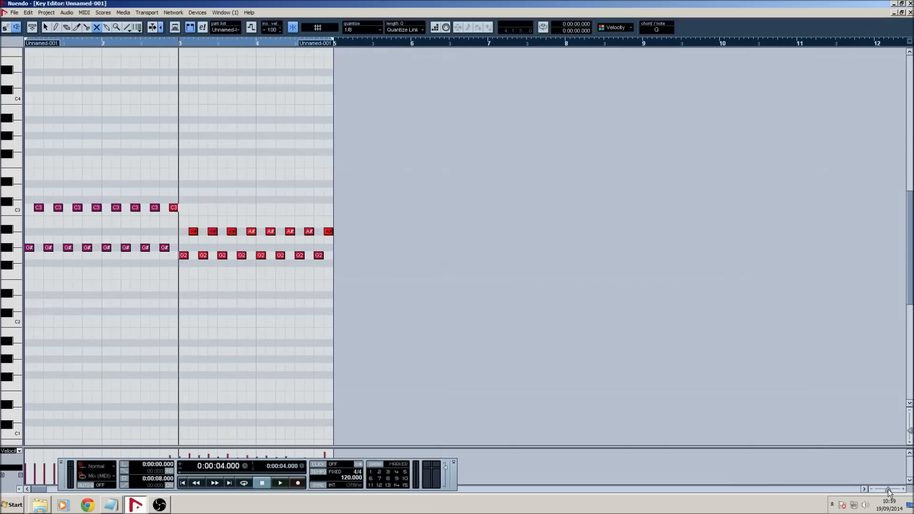
{"action": "left_click", "coordinate": [888, 490]}
{"action": "left_click", "coordinate": [910, 12]}
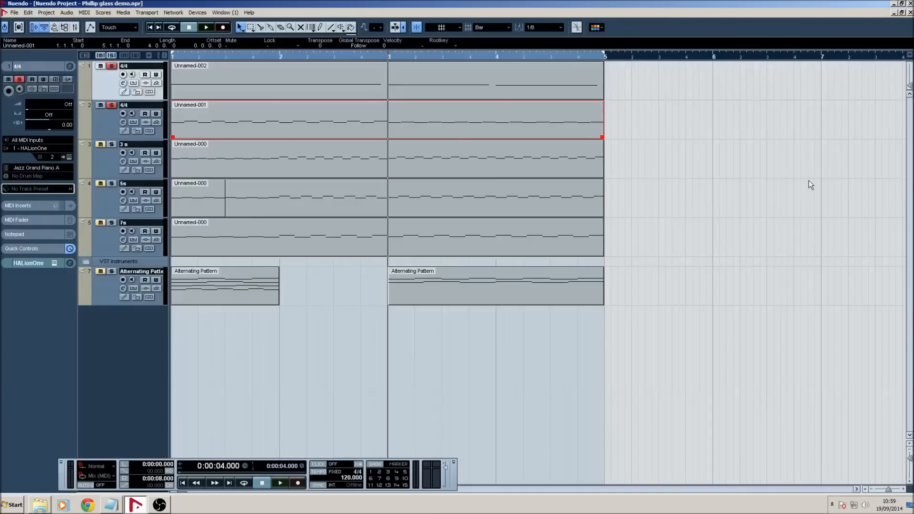
Solo the 3s track as well and check its part's notes against a 1/8 Triplet quantize grid
{"action": "left_click", "coordinate": [110, 146]}
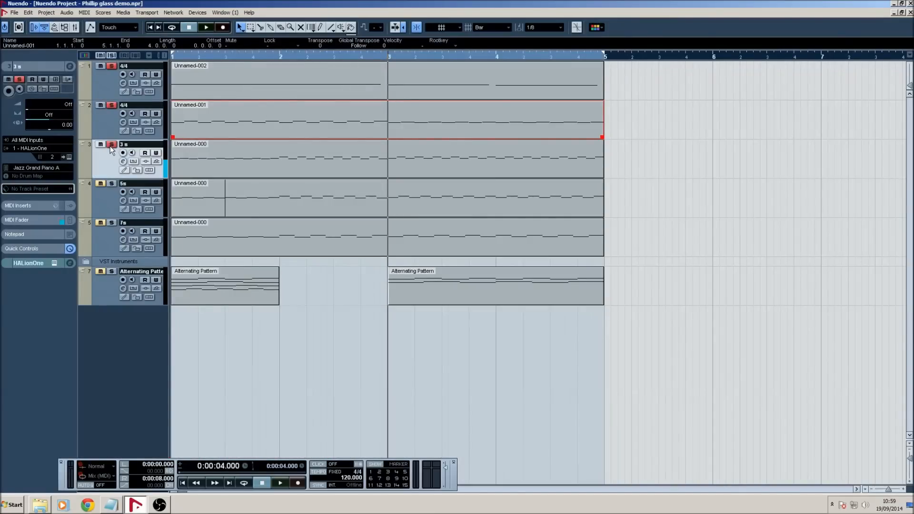
{"action": "double_click", "coordinate": [276, 162]}
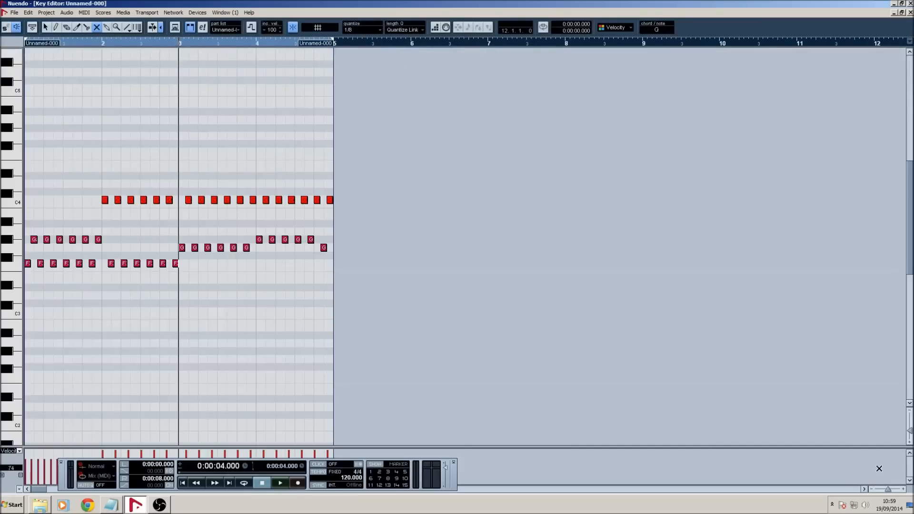
{"action": "left_click_drag", "start_coordinate": [888, 494], "coordinate": [889, 492]}
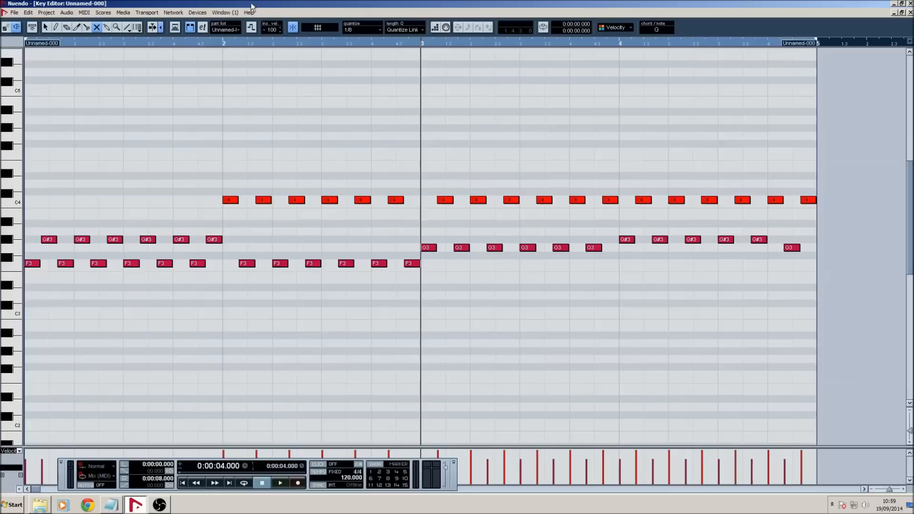
{"action": "left_click", "coordinate": [353, 33]}
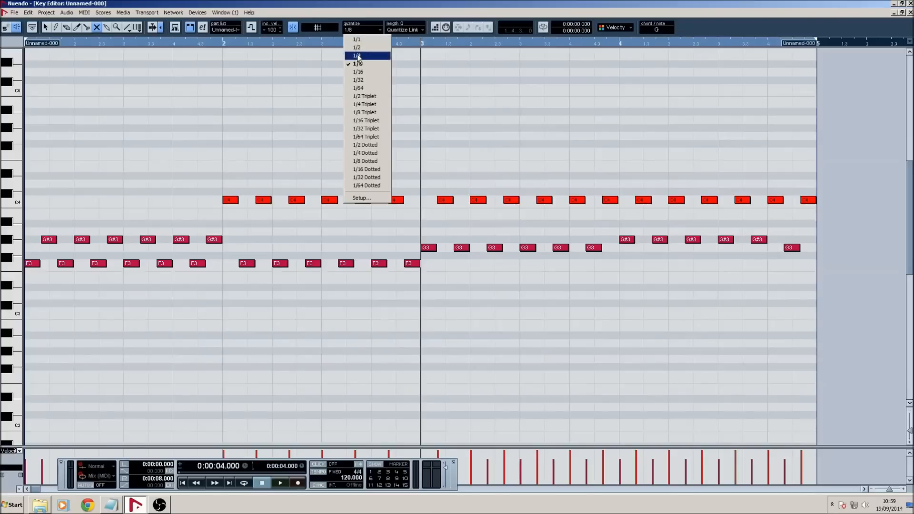
{"action": "left_click", "coordinate": [366, 113]}
{"action": "key", "text": "F2"}
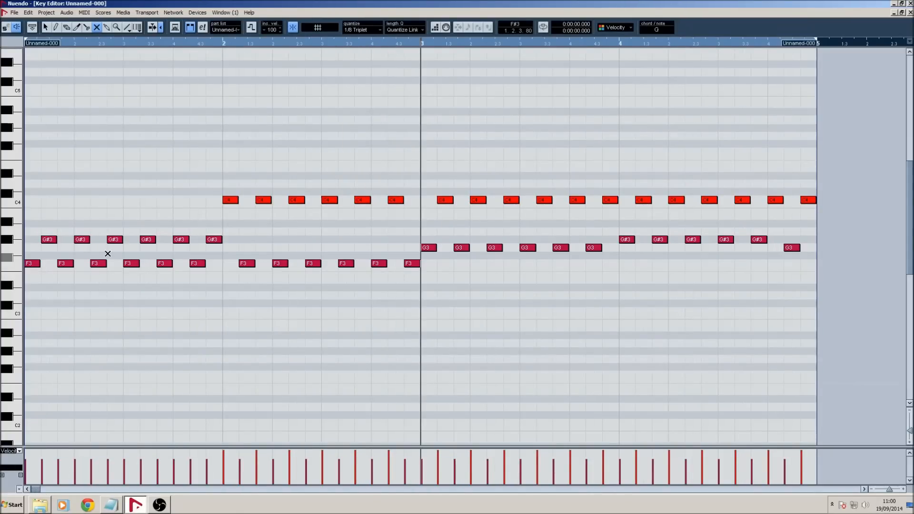
{"action": "left_click", "coordinate": [910, 12]}
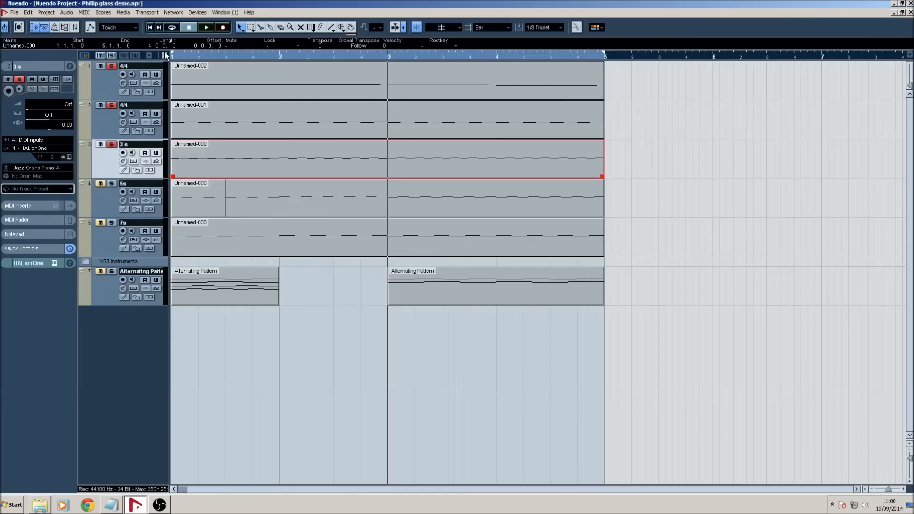
Play back the soloed 4/4 and 3s tracks together from bar 1
{"action": "left_click_drag", "start_coordinate": [180, 55], "coordinate": [134, 61]}
{"action": "key", "text": "space"}
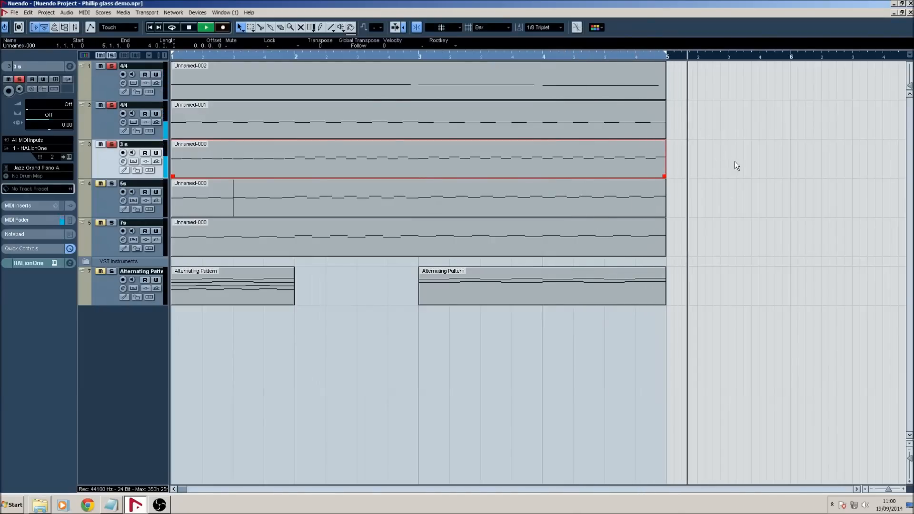
{"action": "key", "text": "space"}
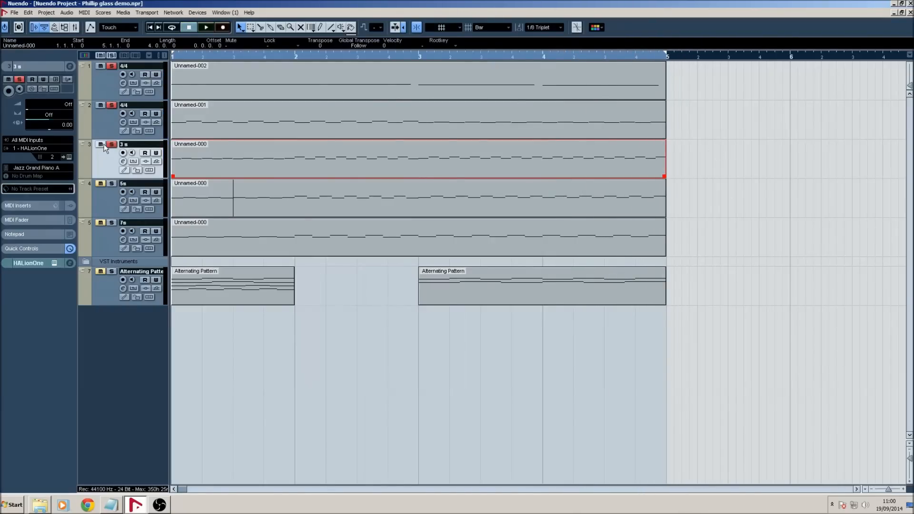
Examine the notes of the 5s track's part and of the 7s track's part, returning to the project window each time
{"action": "double_click", "coordinate": [282, 200]}
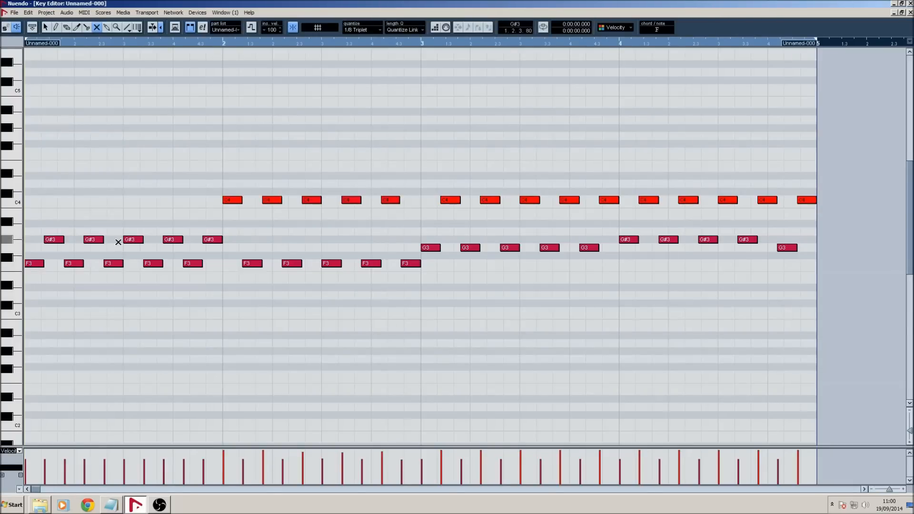
{"action": "left_click", "coordinate": [910, 13]}
{"action": "double_click", "coordinate": [213, 249]}
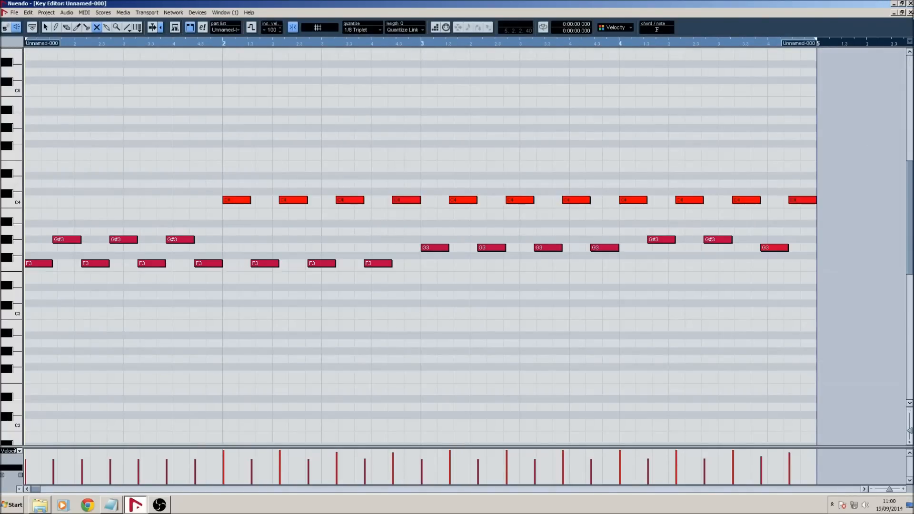
{"action": "left_click", "coordinate": [911, 13]}
{"action": "left_click", "coordinate": [836, 172]}
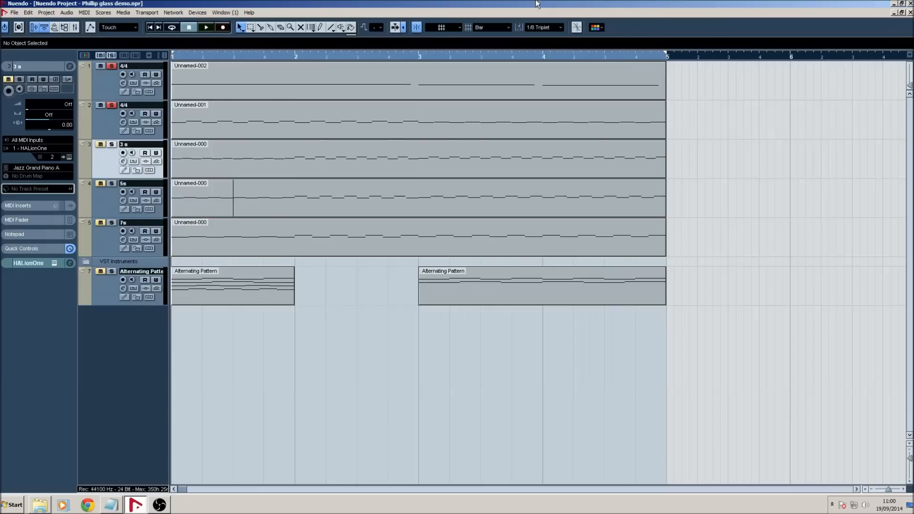
Draw a one-bar part on the 5s track from bar 6 to bar 7 and set the quantize to 1/8
{"action": "left_click", "coordinate": [321, 26]}
{"action": "left_click", "coordinate": [794, 198]}
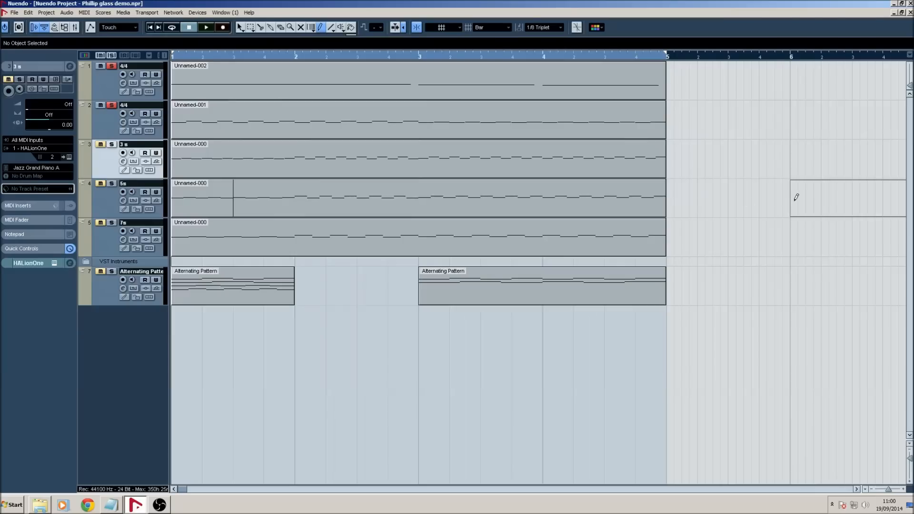
{"action": "left_click_drag", "start_coordinate": [897, 193], "coordinate": [897, 193]}
{"action": "left_click", "coordinate": [856, 489]}
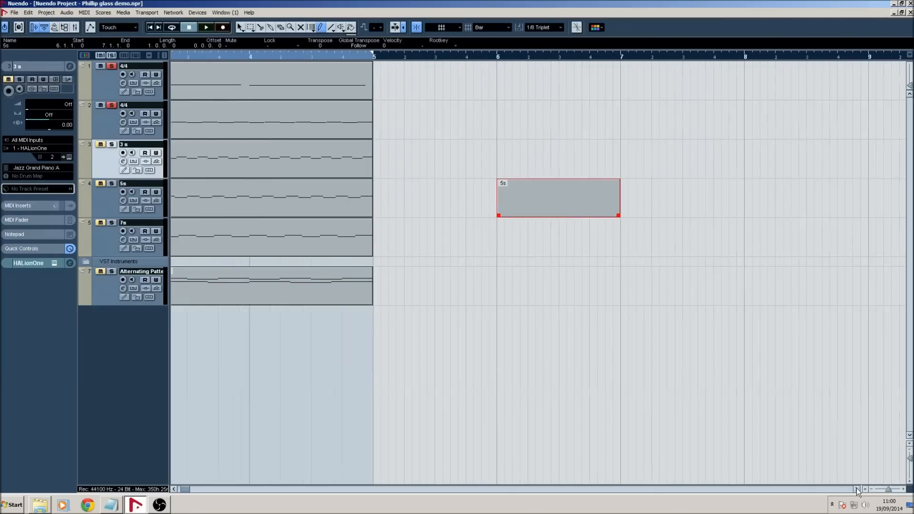
{"action": "left_click", "coordinate": [538, 27]}
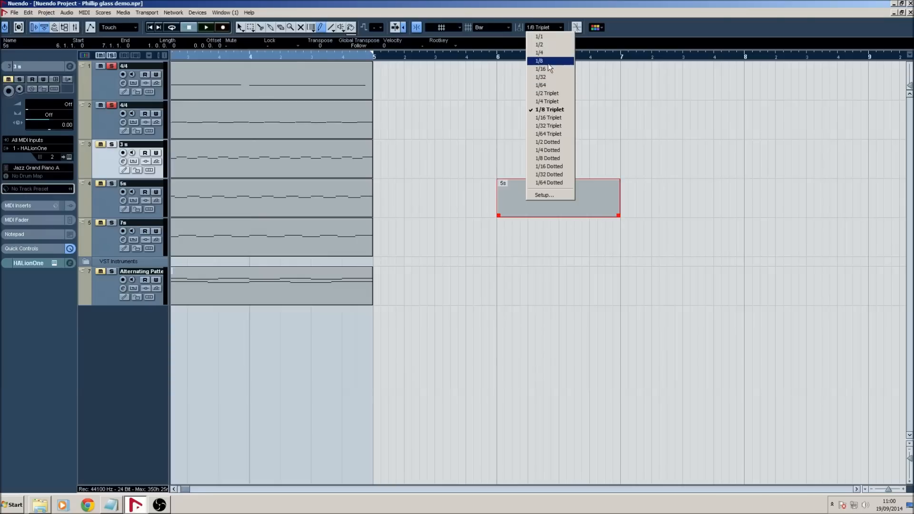
{"action": "left_click", "coordinate": [547, 62]}
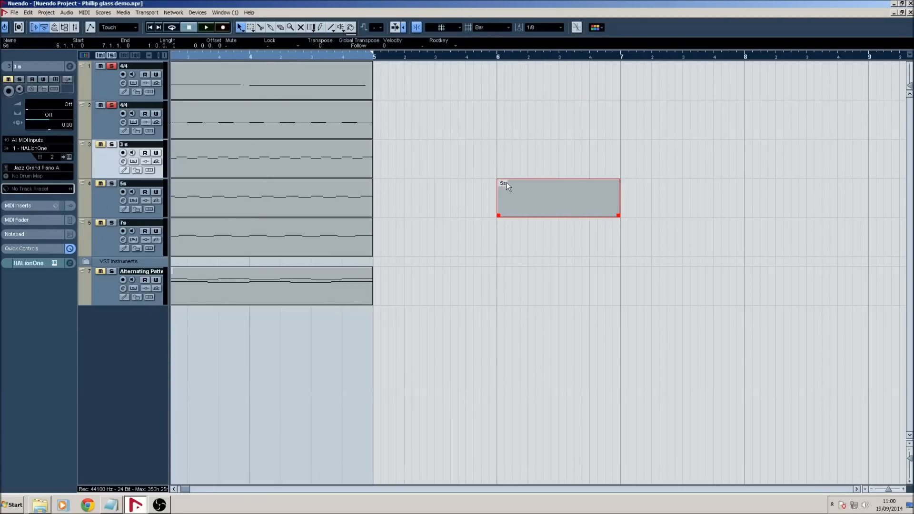
Enter five consecutive eighth notes alternating C3 and D#3 from the start of the new 5s part, and return to the project window
{"action": "double_click", "coordinate": [506, 183]}
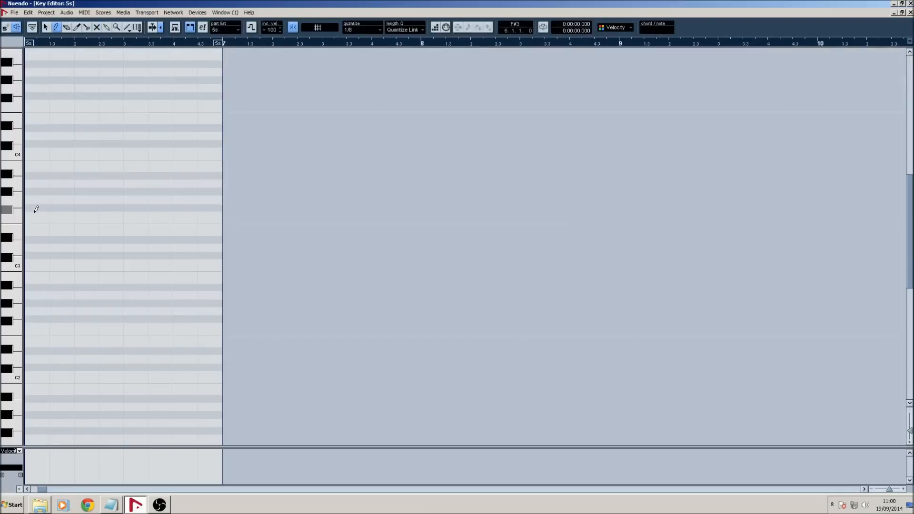
{"action": "left_click", "coordinate": [40, 263]}
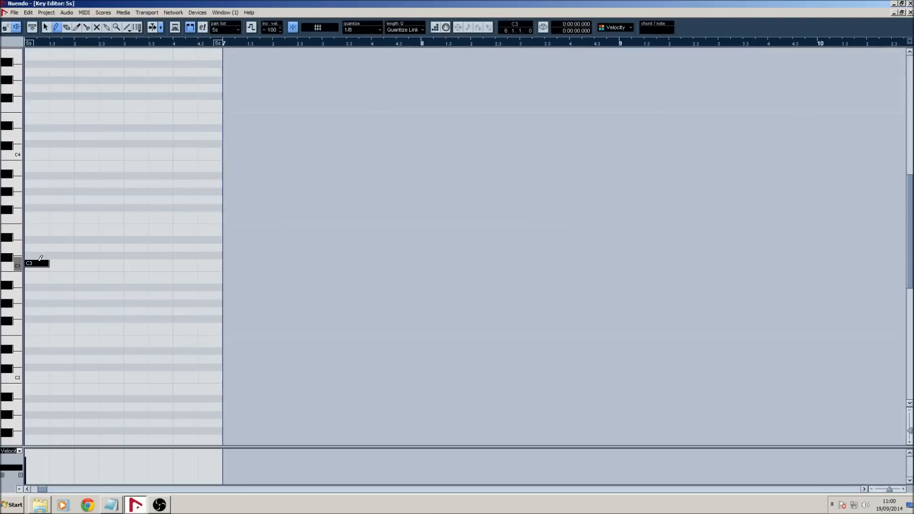
{"action": "left_click", "coordinate": [67, 239]}
{"action": "left_click", "coordinate": [93, 265]}
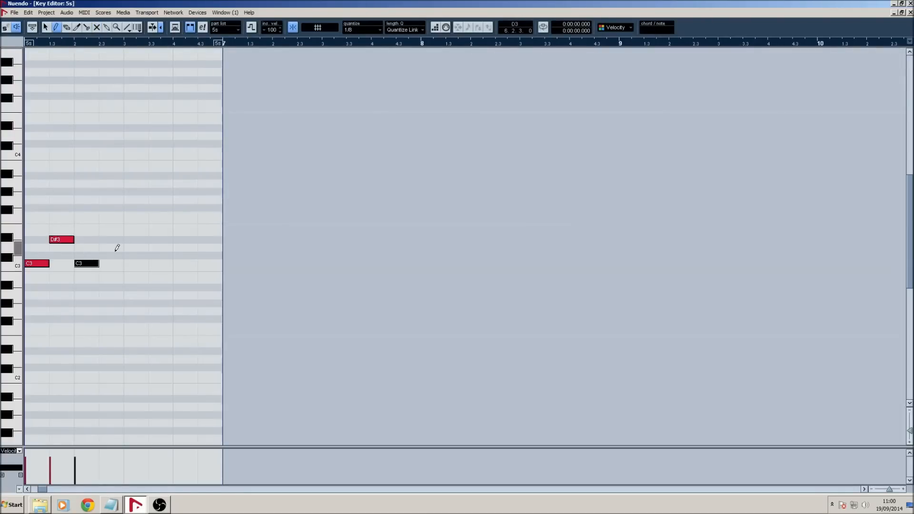
{"action": "left_click", "coordinate": [114, 239]}
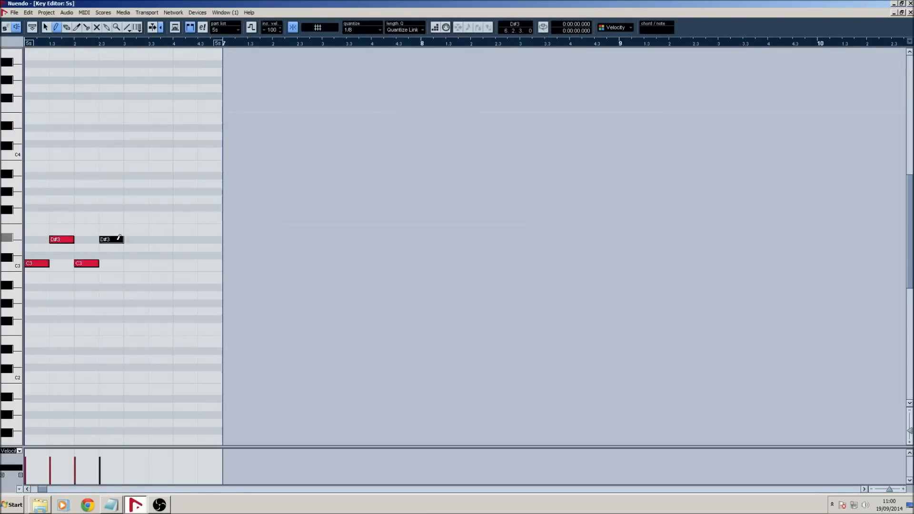
{"action": "left_click", "coordinate": [136, 262]}
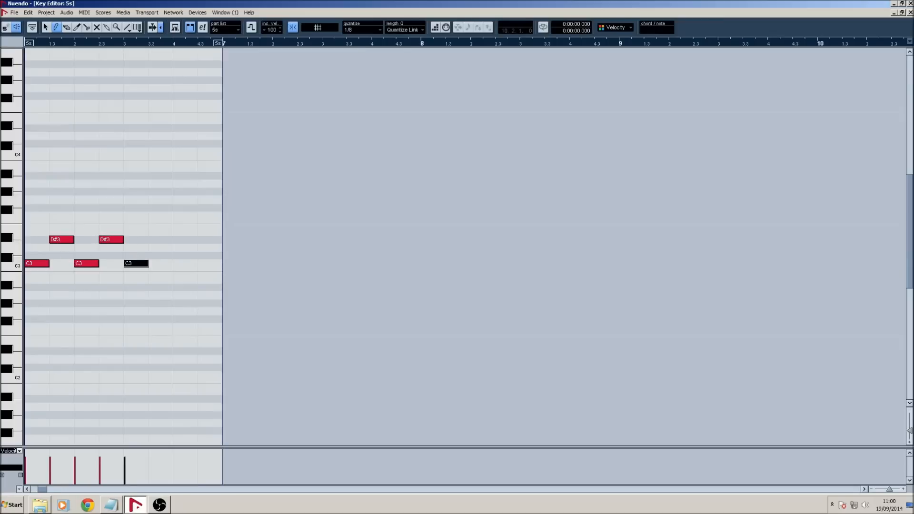
{"action": "left_click", "coordinate": [909, 13]}
Set the grid type to Use Quantize and shorten the new 5s part so it ends at 6.3.3, after its fifth note
{"action": "left_click", "coordinate": [592, 234]}
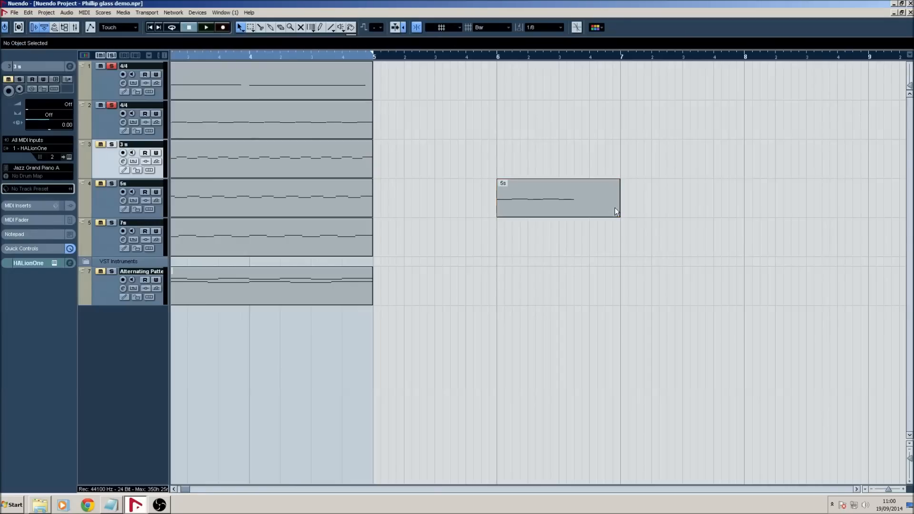
{"action": "left_click", "coordinate": [619, 215]}
{"action": "left_click", "coordinate": [474, 27]}
{"action": "left_click", "coordinate": [485, 51]}
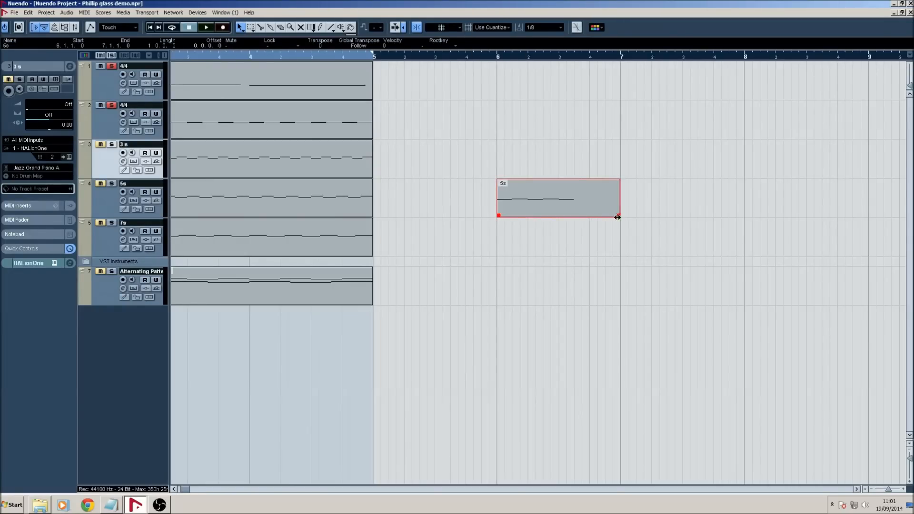
{"action": "left_click_drag", "start_coordinate": [619, 217], "coordinate": [572, 217]}
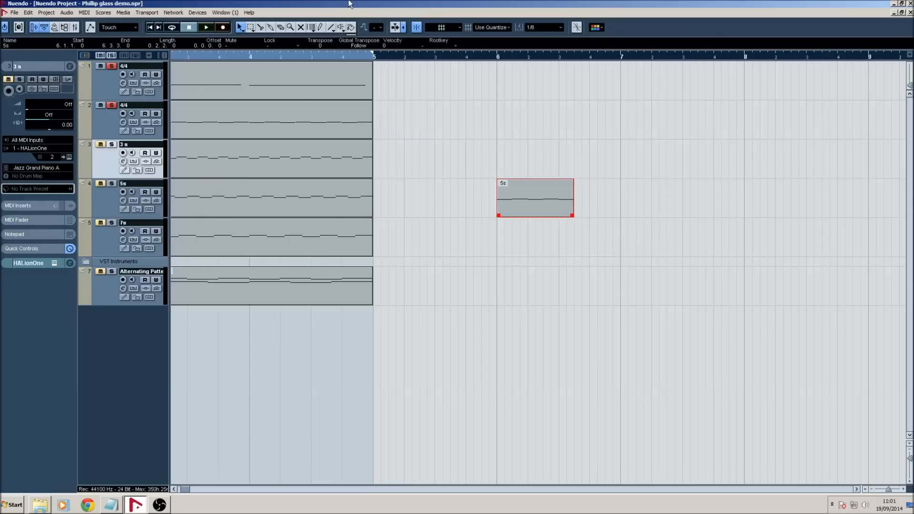
Time-stretch the shortened 5s part so its five notes fill the whole bar up to bar 7, and restore normal sizing
{"action": "left_click", "coordinate": [240, 28]}
{"action": "left_click", "coordinate": [251, 56]}
{"action": "left_click_drag", "start_coordinate": [572, 216], "coordinate": [619, 217]}
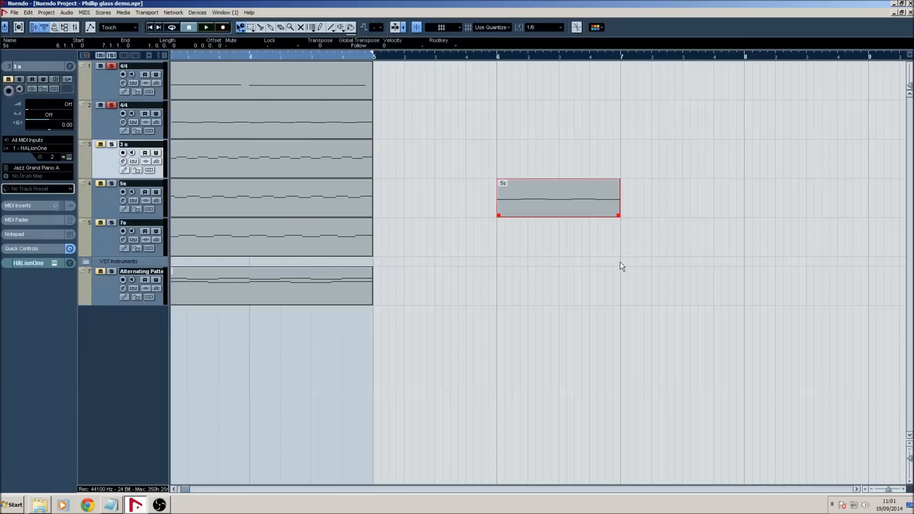
{"action": "left_click", "coordinate": [241, 27]}
{"action": "left_click", "coordinate": [252, 37]}
Check the stretched notes of the part at bar 6 on the 5s track and delete that part
{"action": "double_click", "coordinate": [543, 199]}
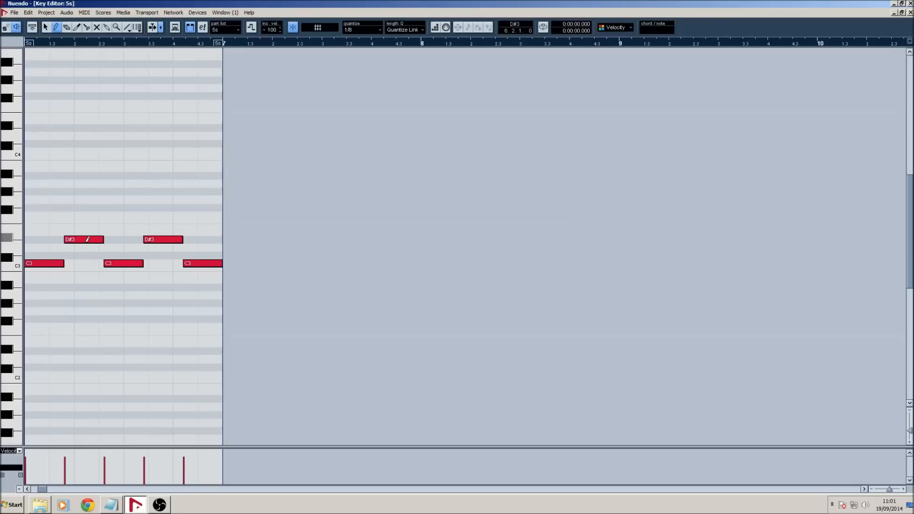
{"action": "left_click", "coordinate": [910, 13]}
{"action": "left_click_drag", "start_coordinate": [693, 167], "coordinate": [586, 210]}
{"action": "key", "text": "Delete"}
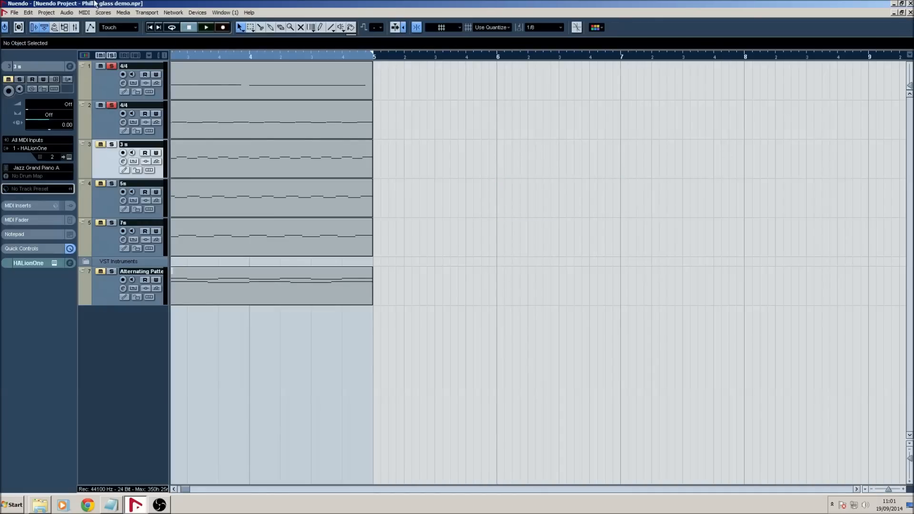
Solo the 5s track together with the two 4/4 tracks and play them back from bar 1
{"action": "left_click", "coordinate": [112, 184]}
{"action": "left_click_drag", "start_coordinate": [186, 489], "coordinate": [163, 495]}
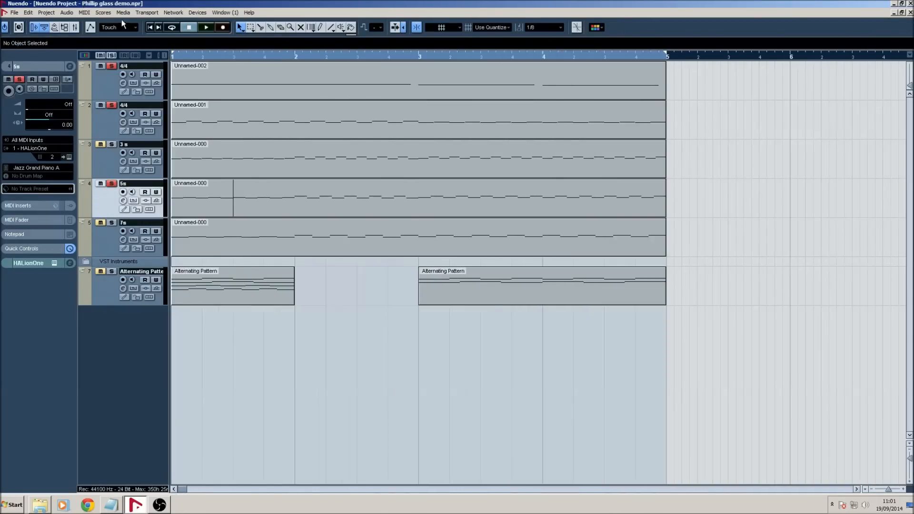
{"action": "key", "text": "space"}
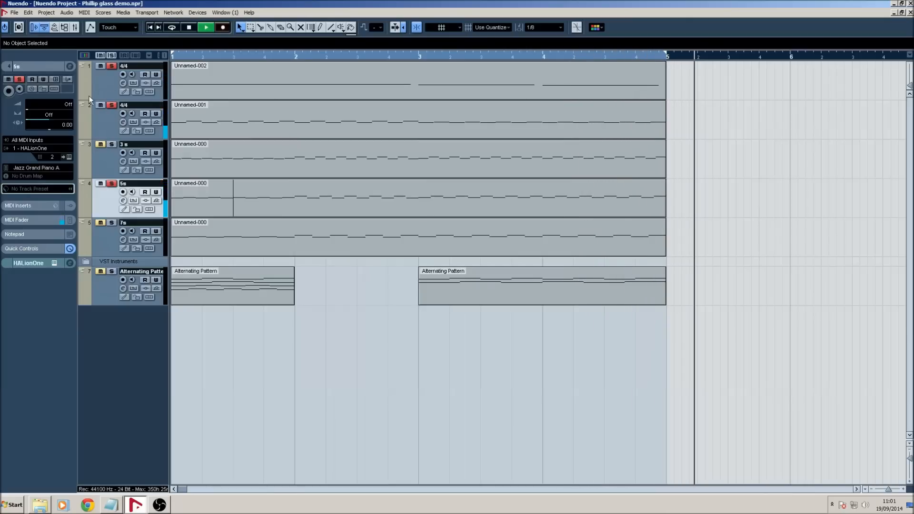
{"action": "key", "text": "space"}
Switch the solo from the 5s track to the 7s track and play it back with the two 4/4 tracks from bar 1
{"action": "left_click", "coordinate": [113, 184]}
{"action": "left_click", "coordinate": [113, 224]}
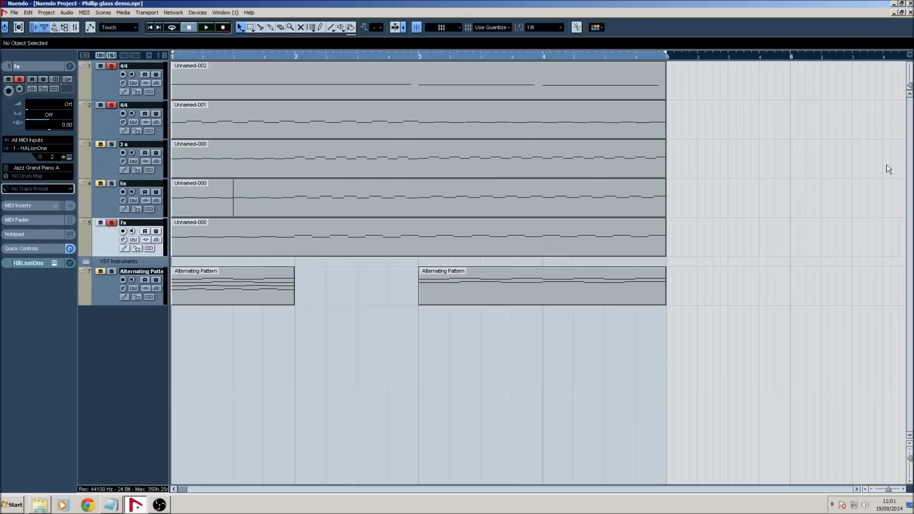
{"action": "key", "text": "space"}
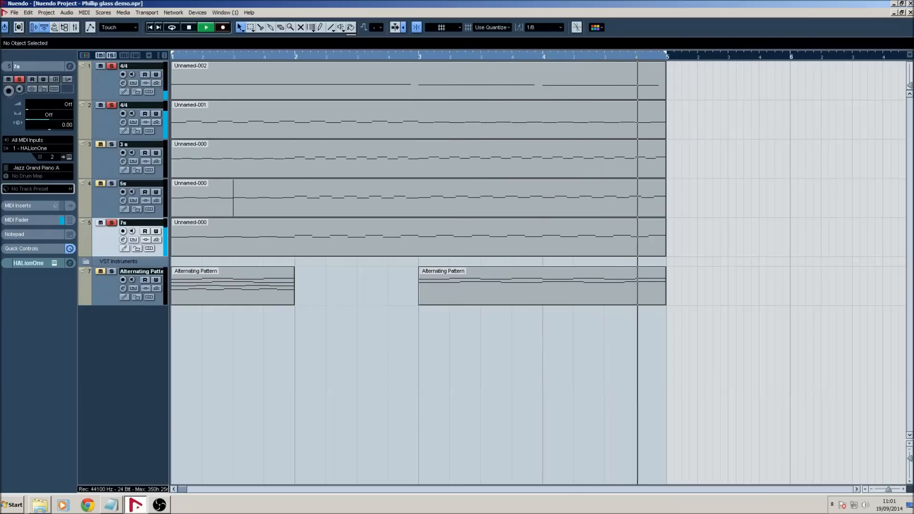
{"action": "key", "text": "space"}
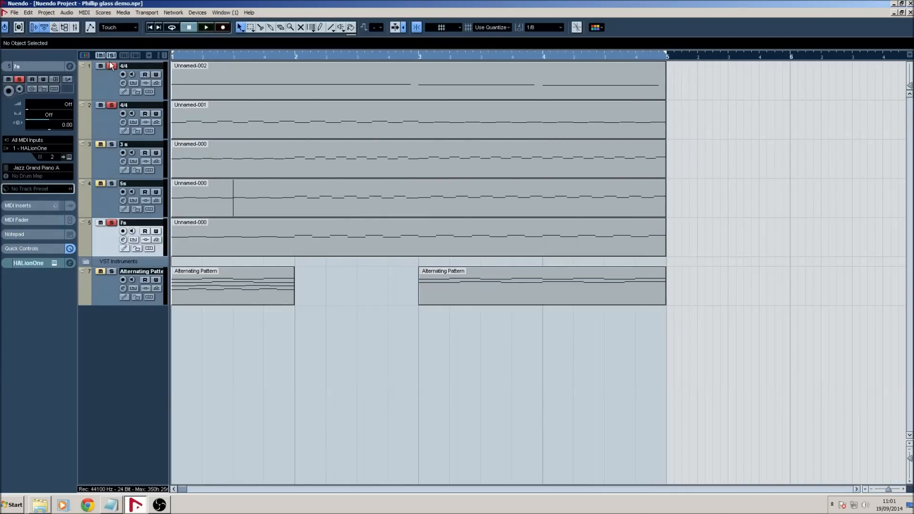
Clear all solos, solo the 3s track and both 4/4 tracks, and play them back from bar 1
{"action": "left_click", "coordinate": [111, 65]}
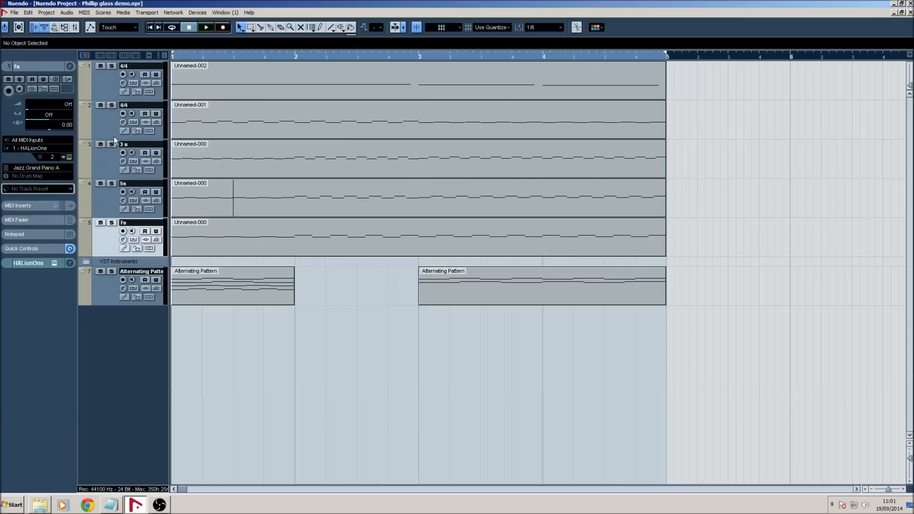
{"action": "left_click", "coordinate": [111, 144]}
{"action": "left_click", "coordinate": [111, 105]}
{"action": "left_click", "coordinate": [112, 66]}
{"action": "key", "text": "space"}
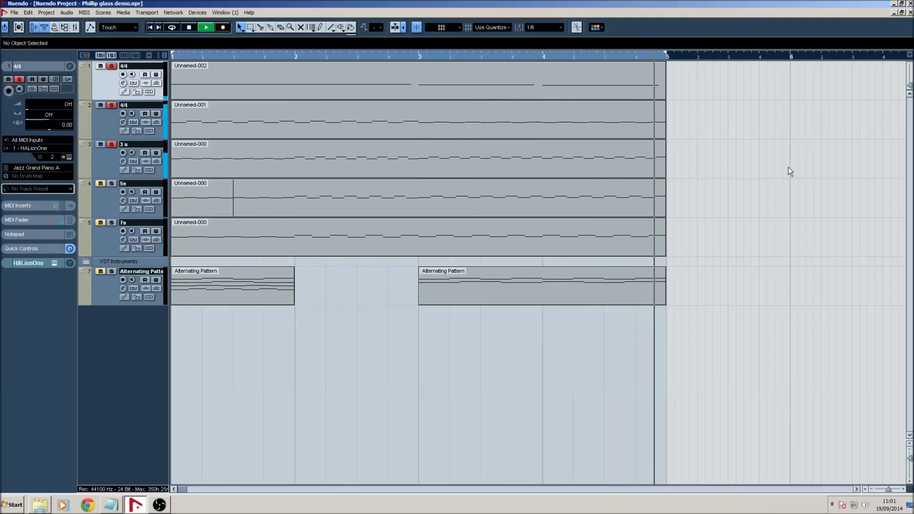
{"action": "key", "text": "space"}
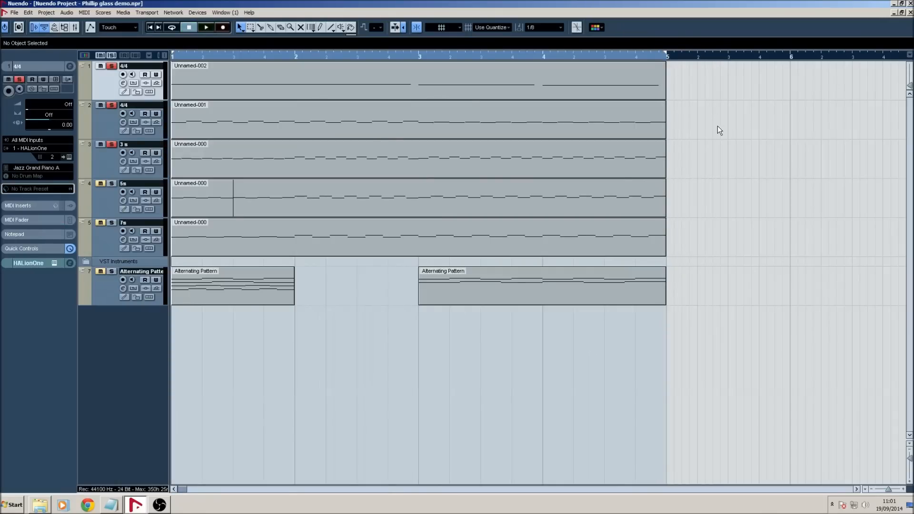